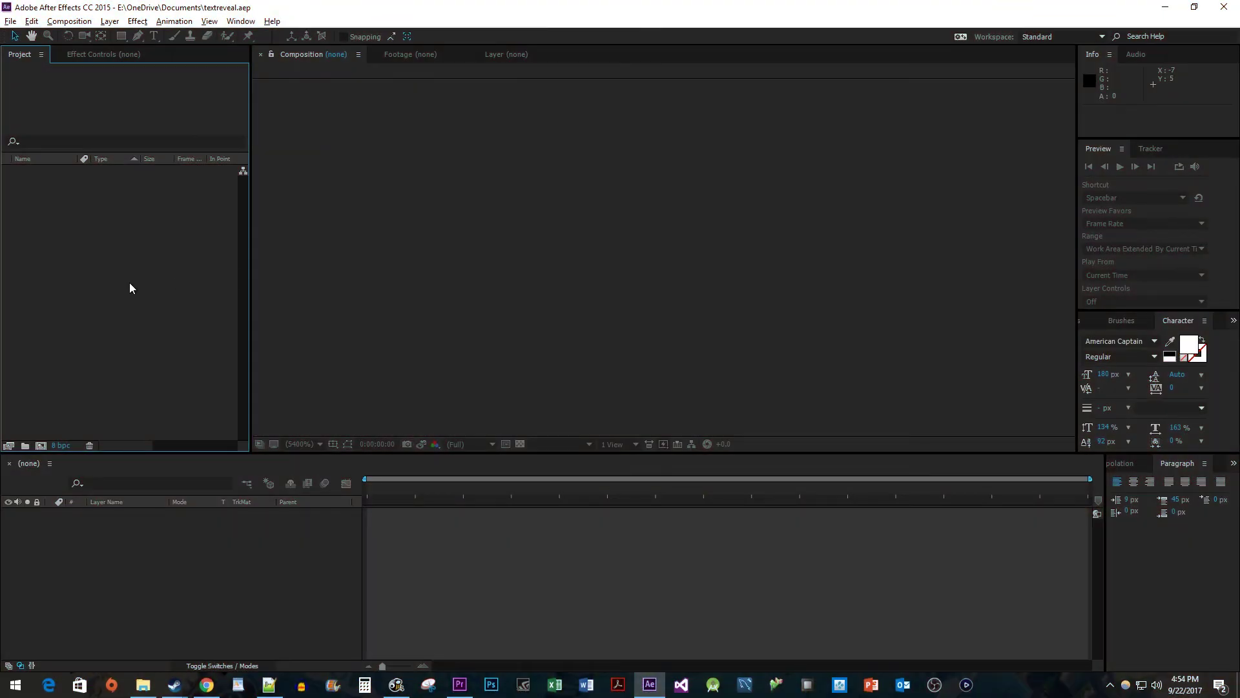
Create Comp 1 from the HDTV 1080 25 preset: 1920×1080, 25 fps, two seconds long
right_click(130, 288)
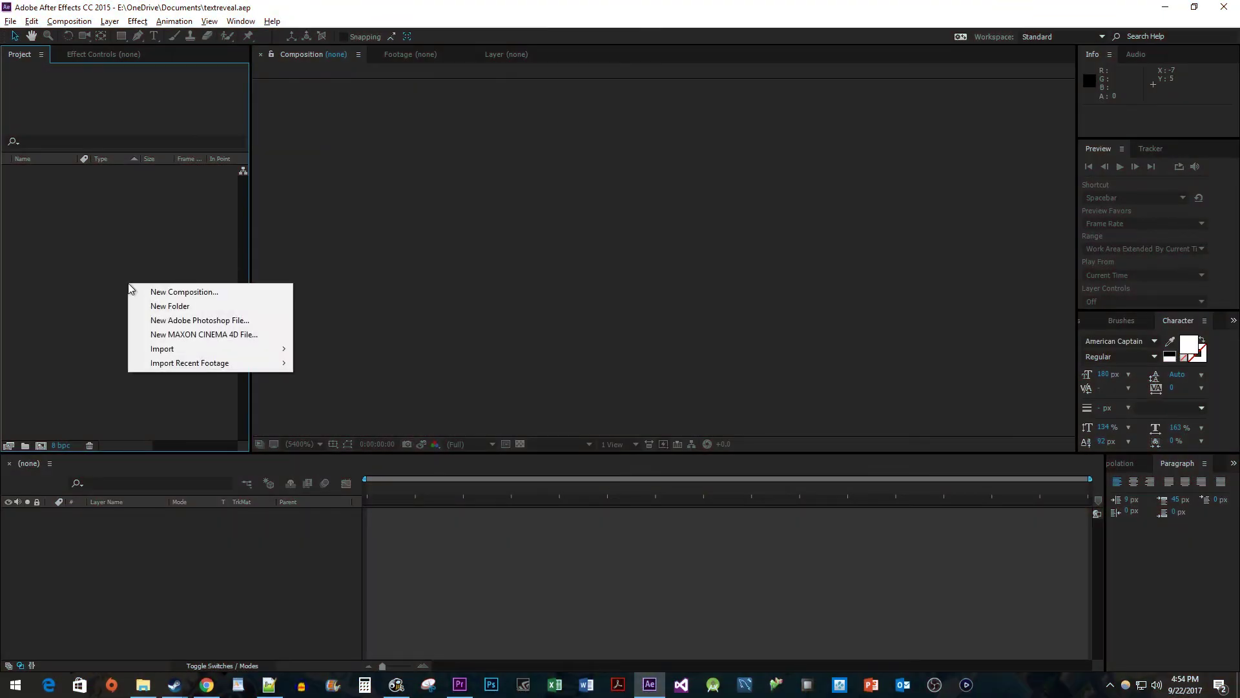
click(178, 294)
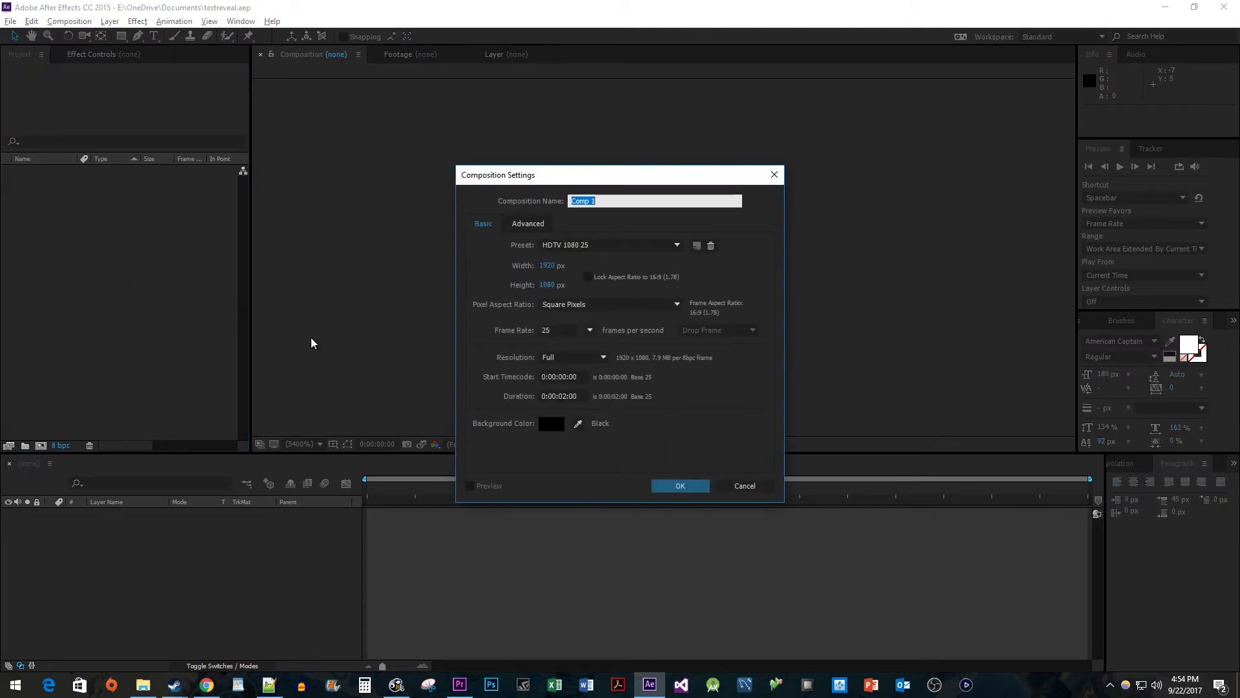
click(669, 485)
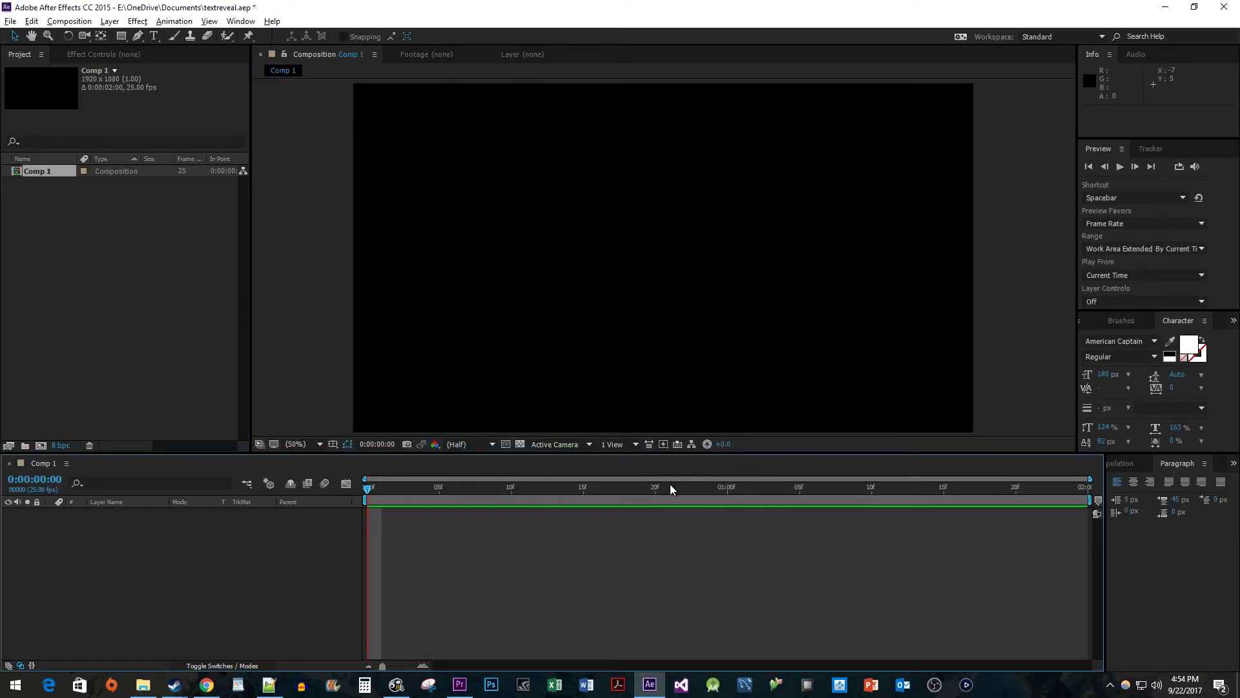
Add a full-frame 1920×1080 solid in orange E85E0B, named Orange Solid 1
right_click(176, 550)
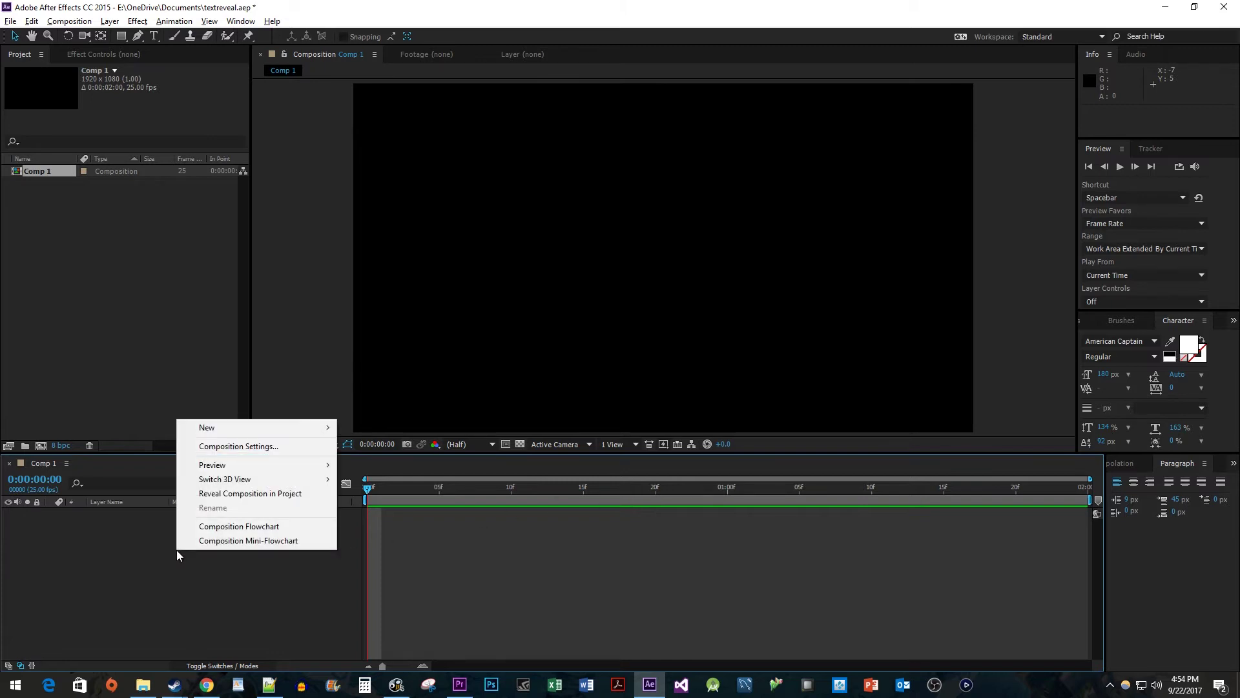
mouse_move(281, 424)
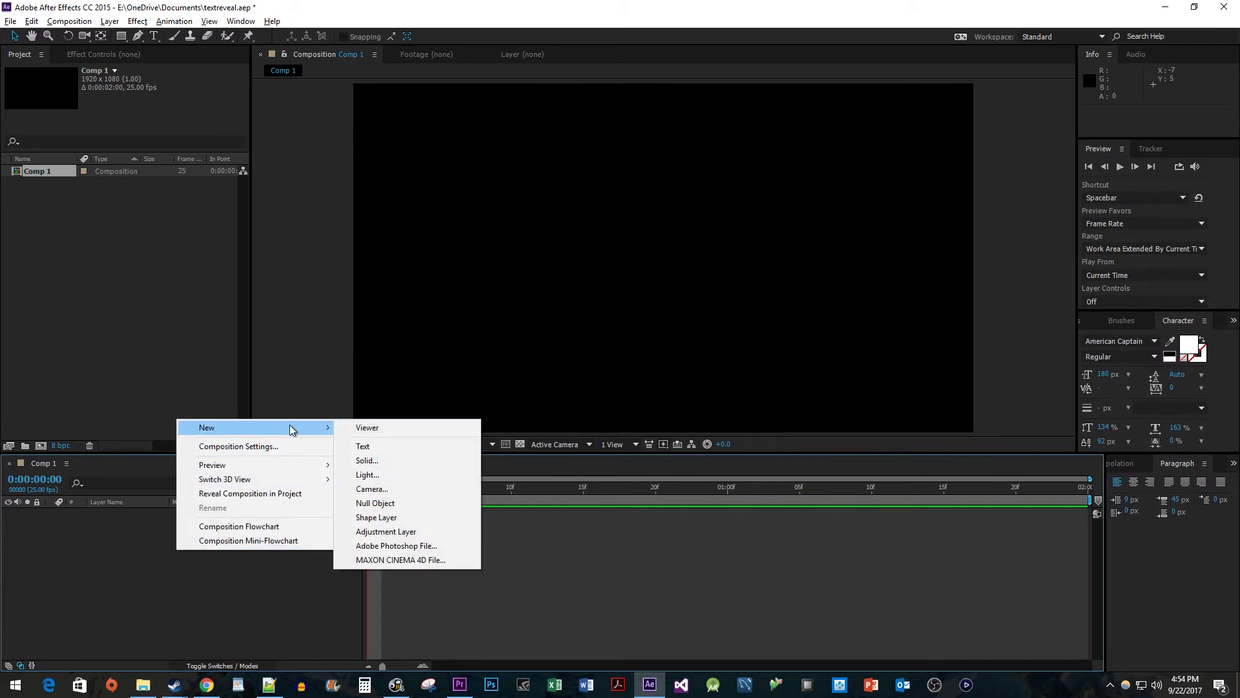
click(386, 459)
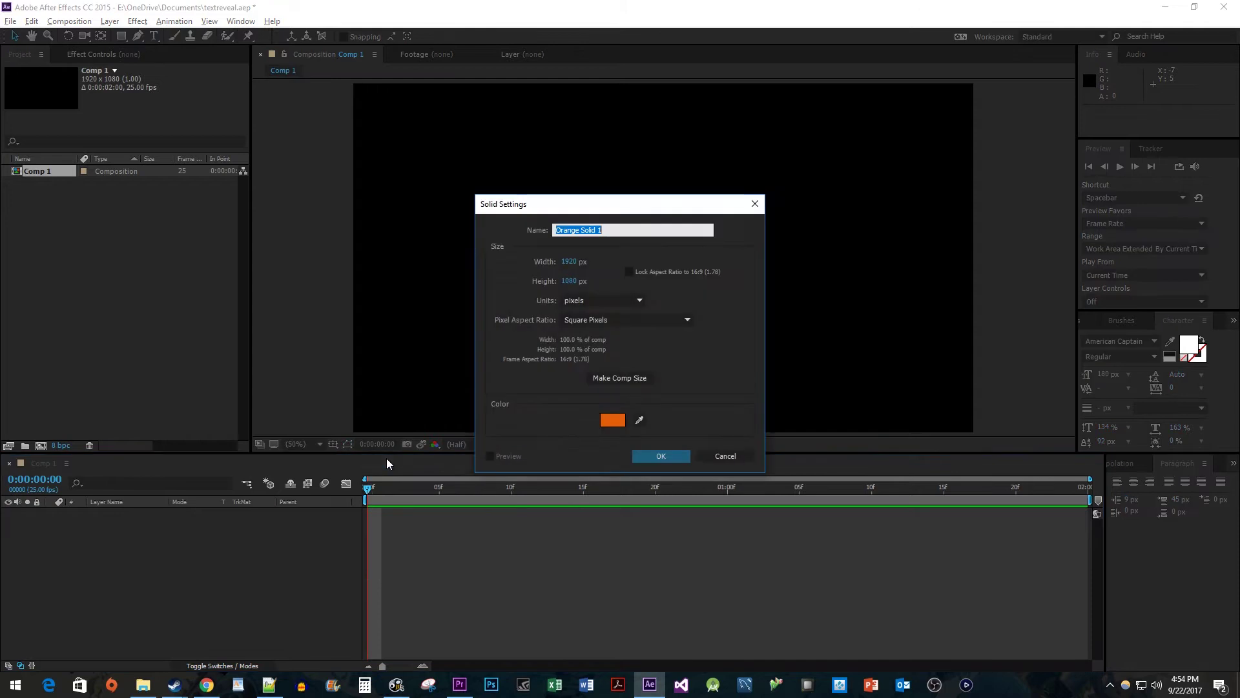
click(612, 421)
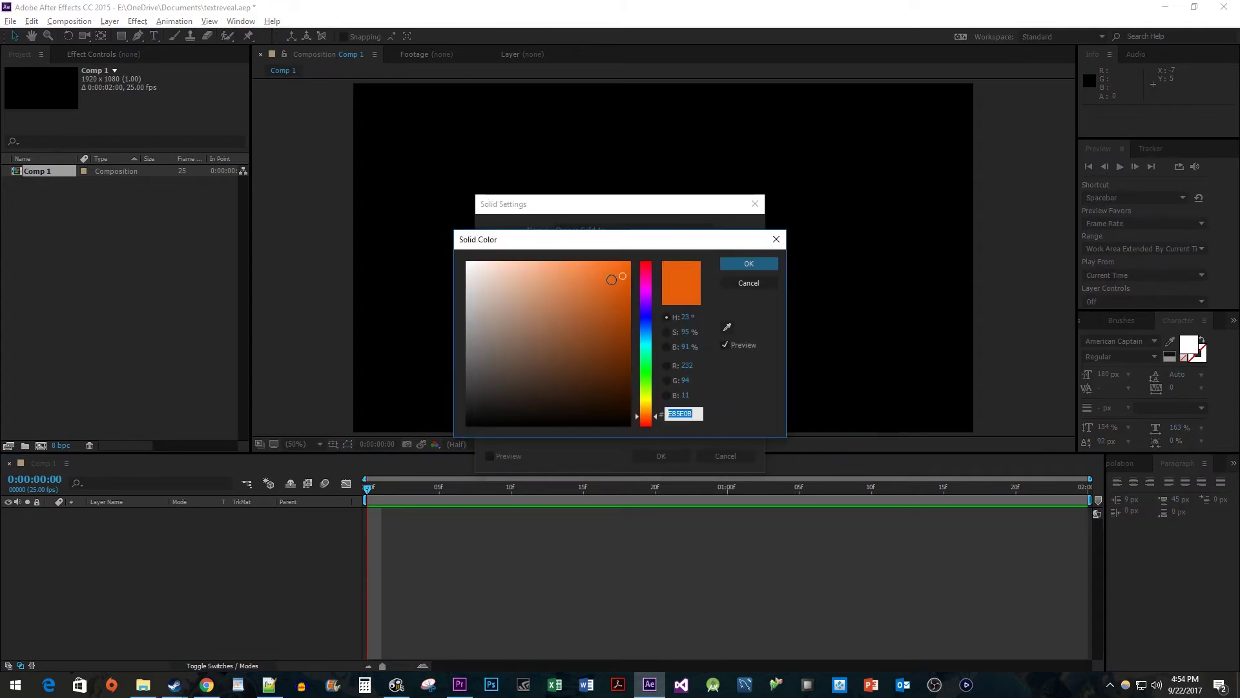
click(735, 262)
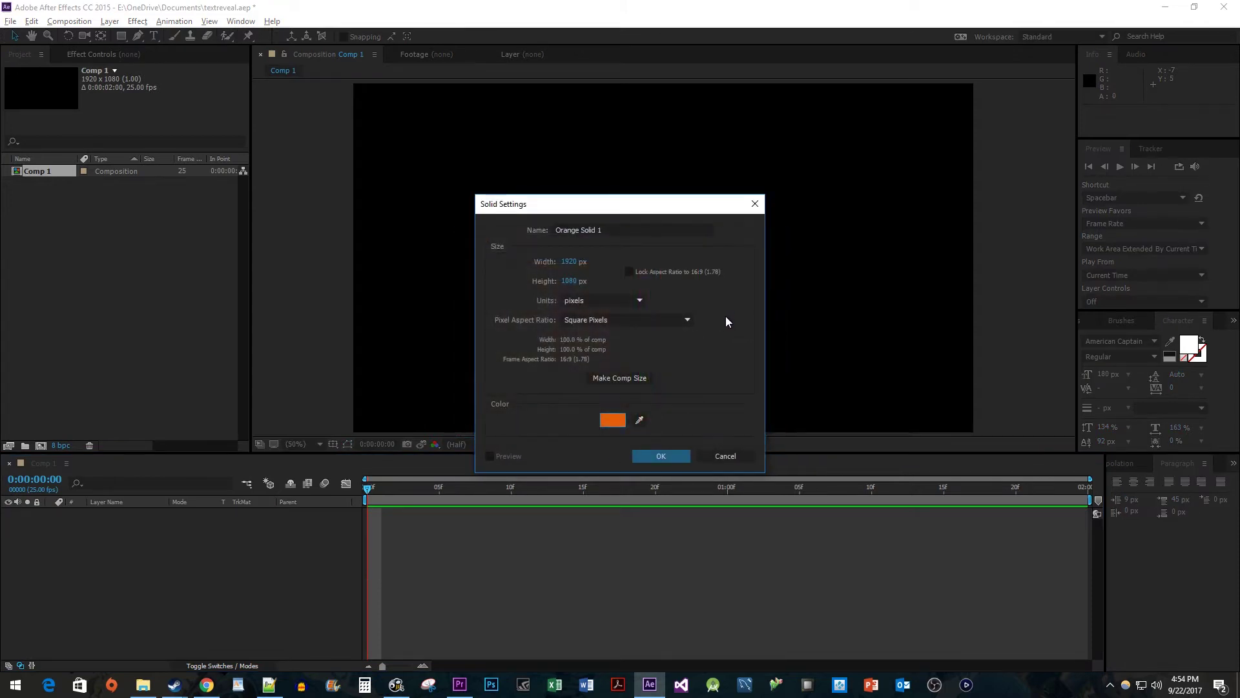
click(678, 454)
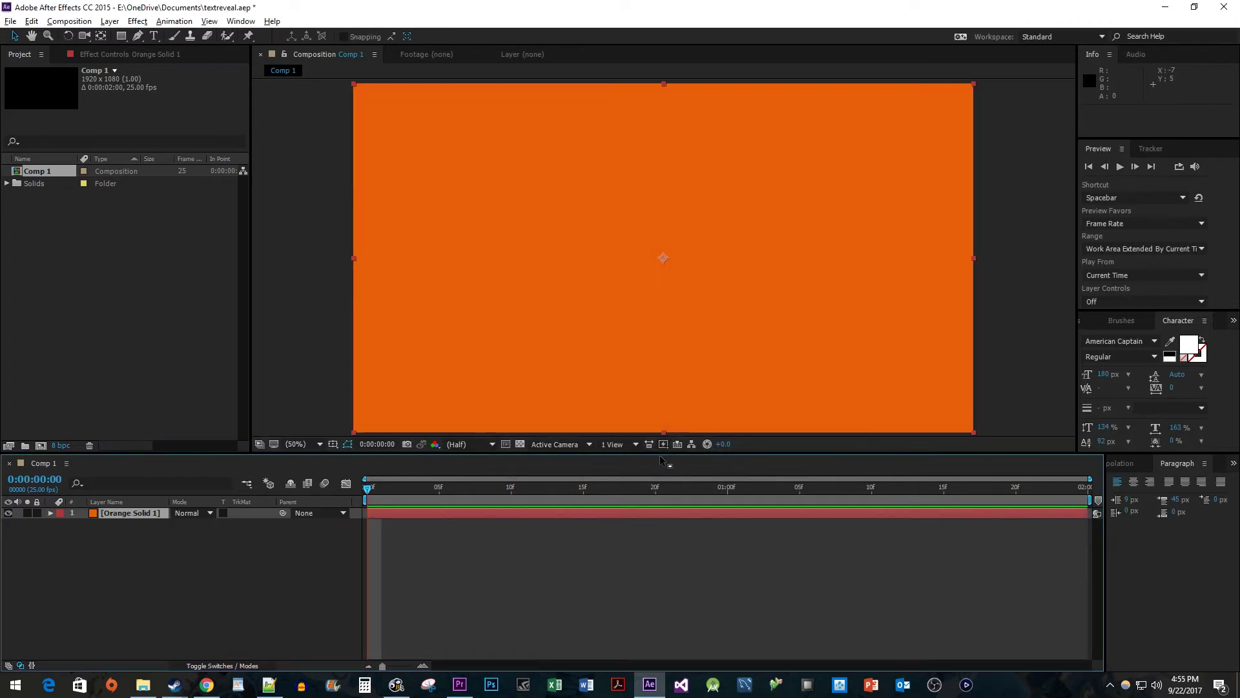
Add a white text layer reading 'Learn' and drag it to the centre of the frame
right_click(130, 564)
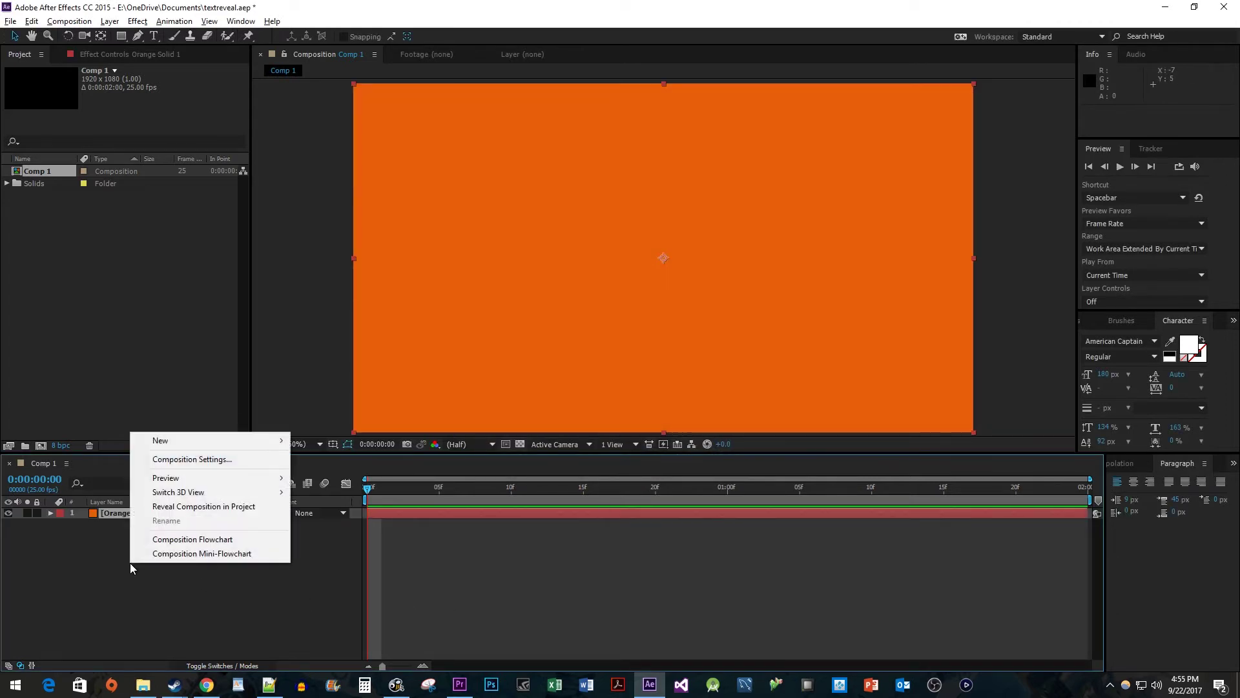
mouse_move(246, 444)
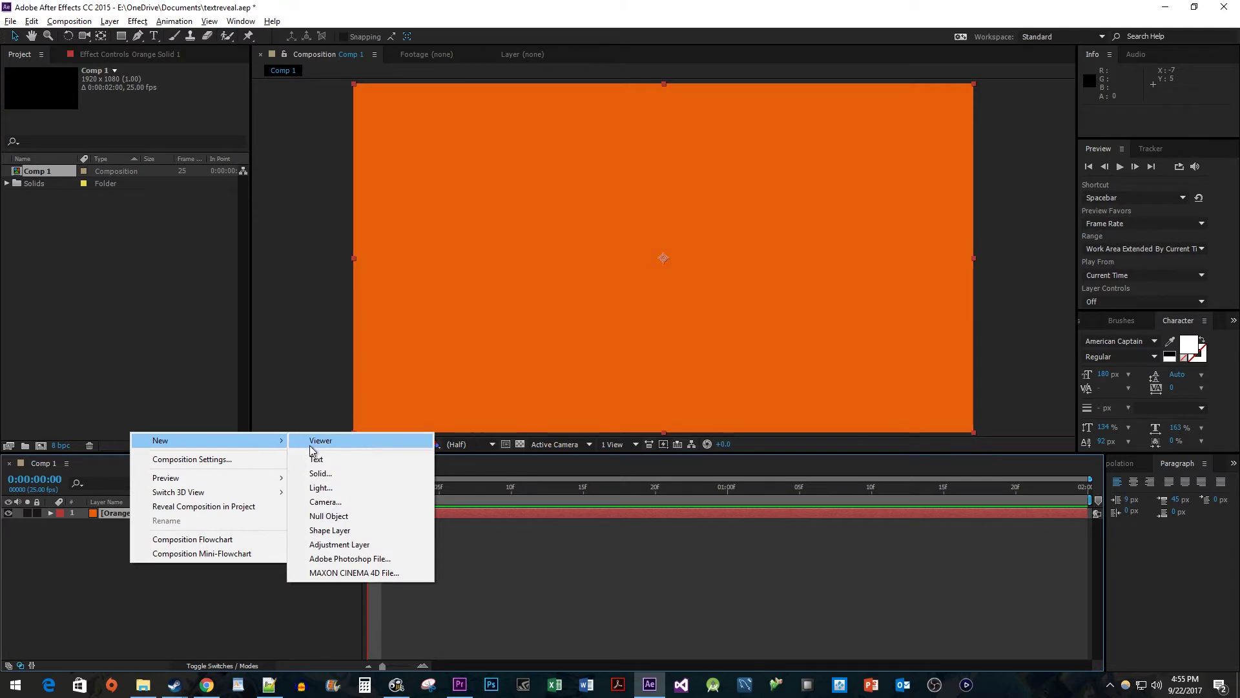
click(336, 460)
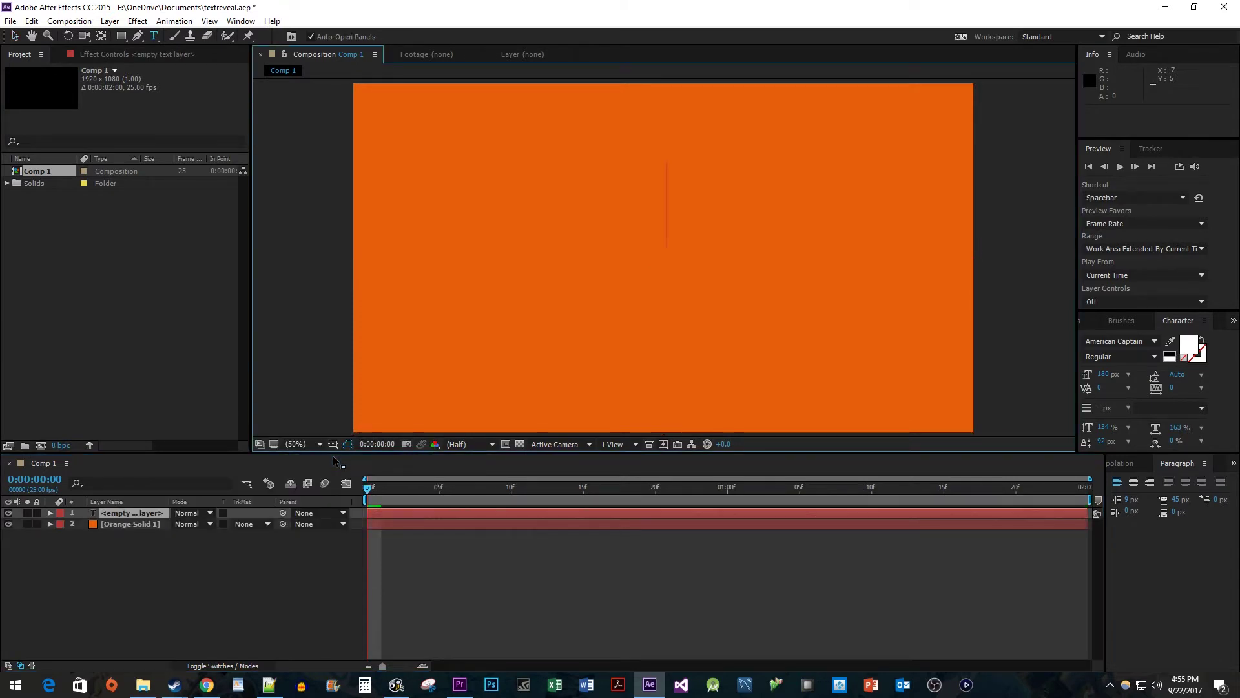
text(Learn)
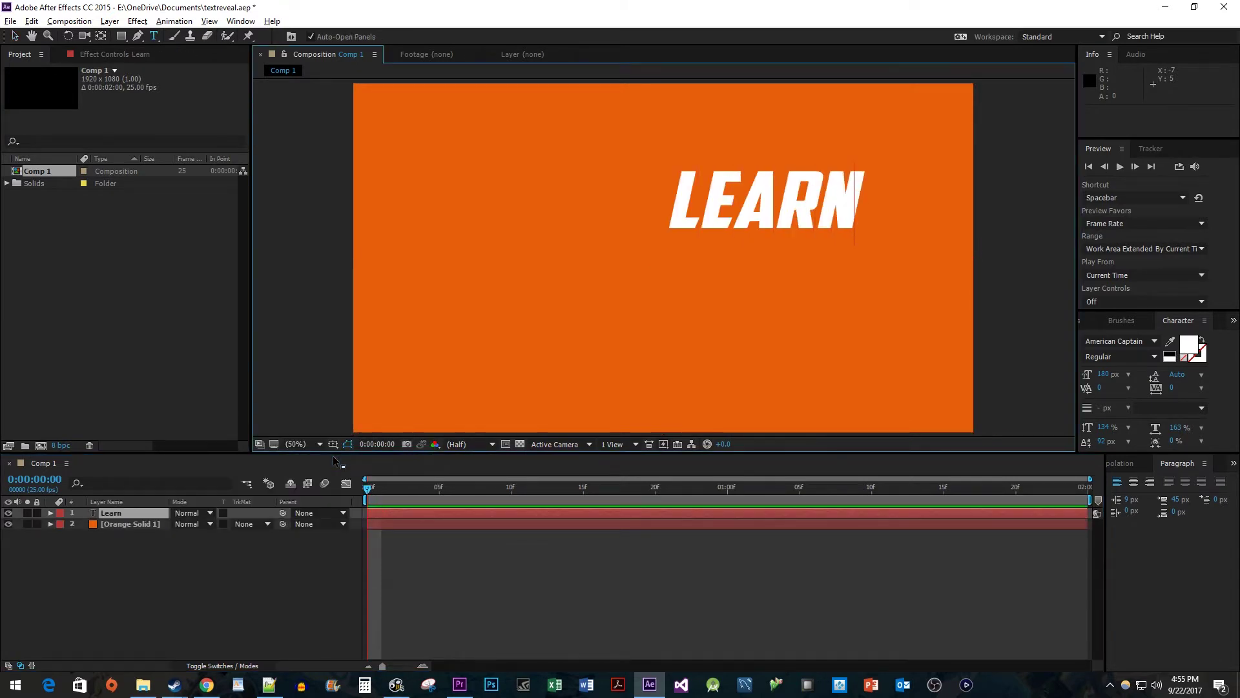
drag(754, 199, 652, 258)
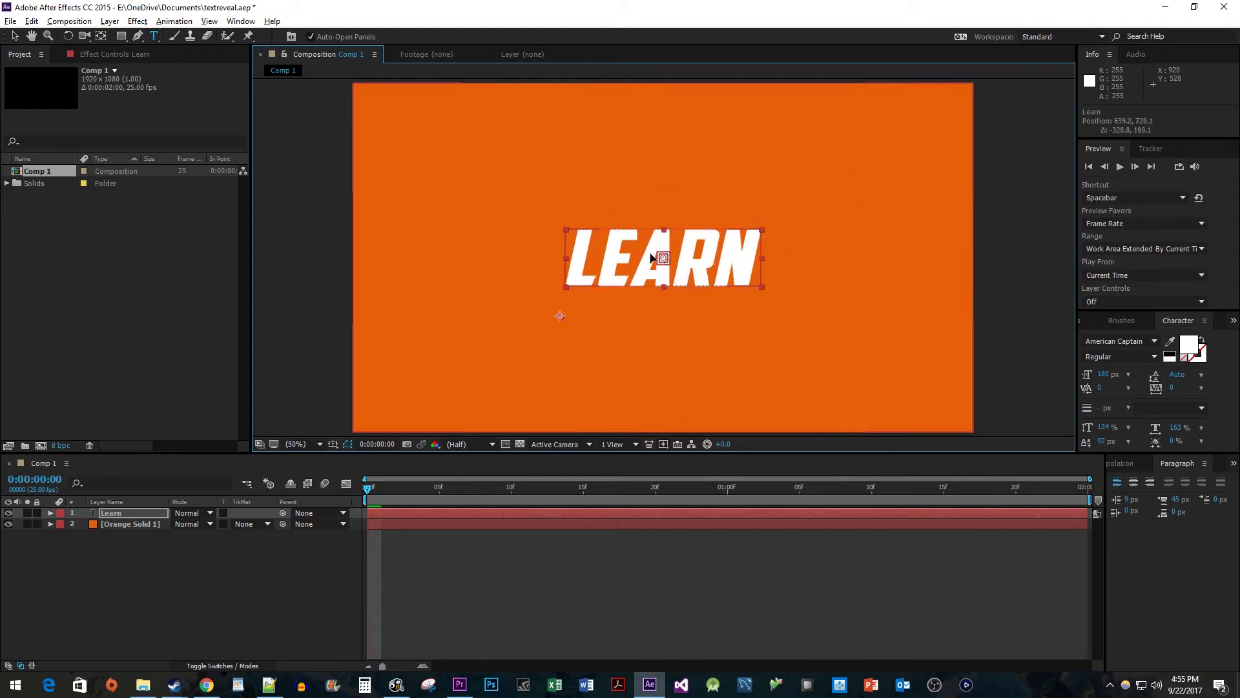
click(657, 253)
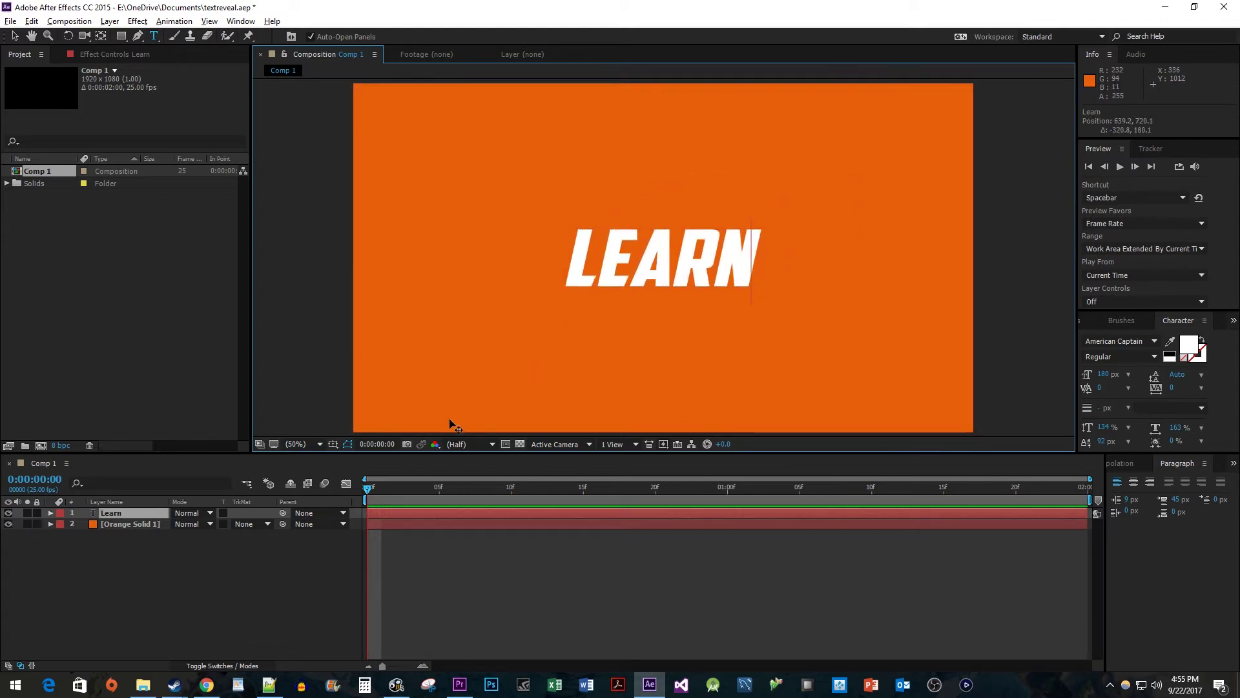
Add Shape Layer 1 through New > Shape Layer and rename it 'Line'
right_click(149, 572)
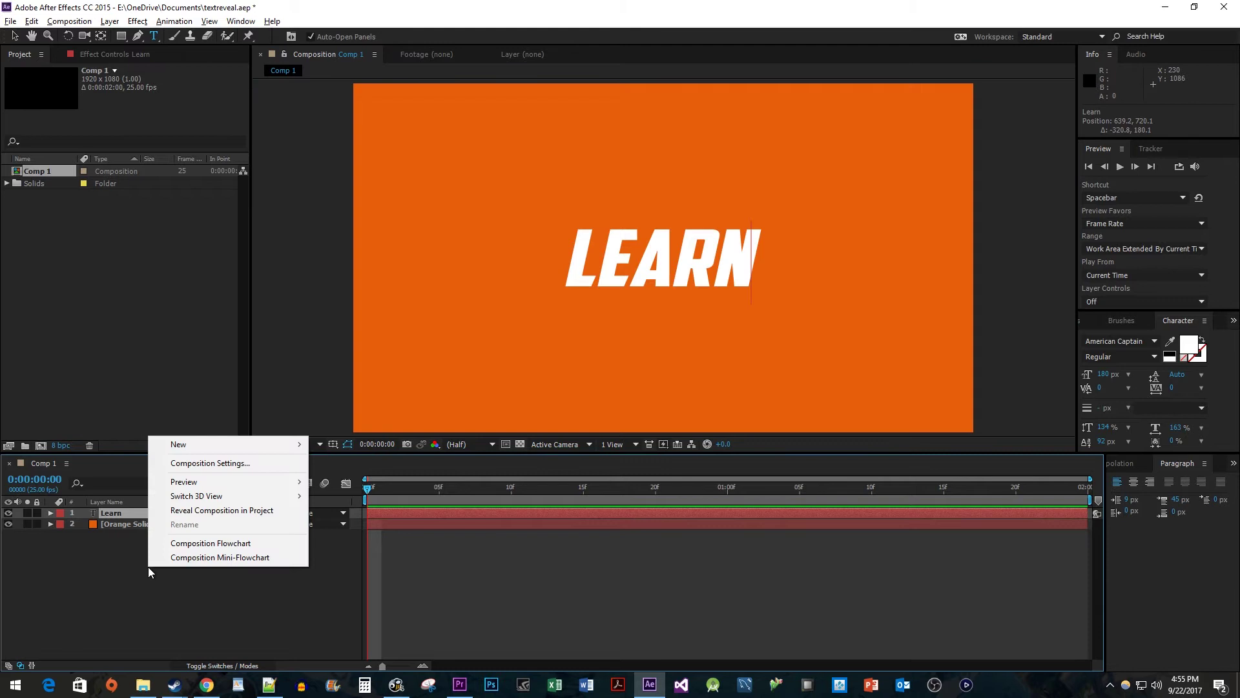
mouse_move(255, 444)
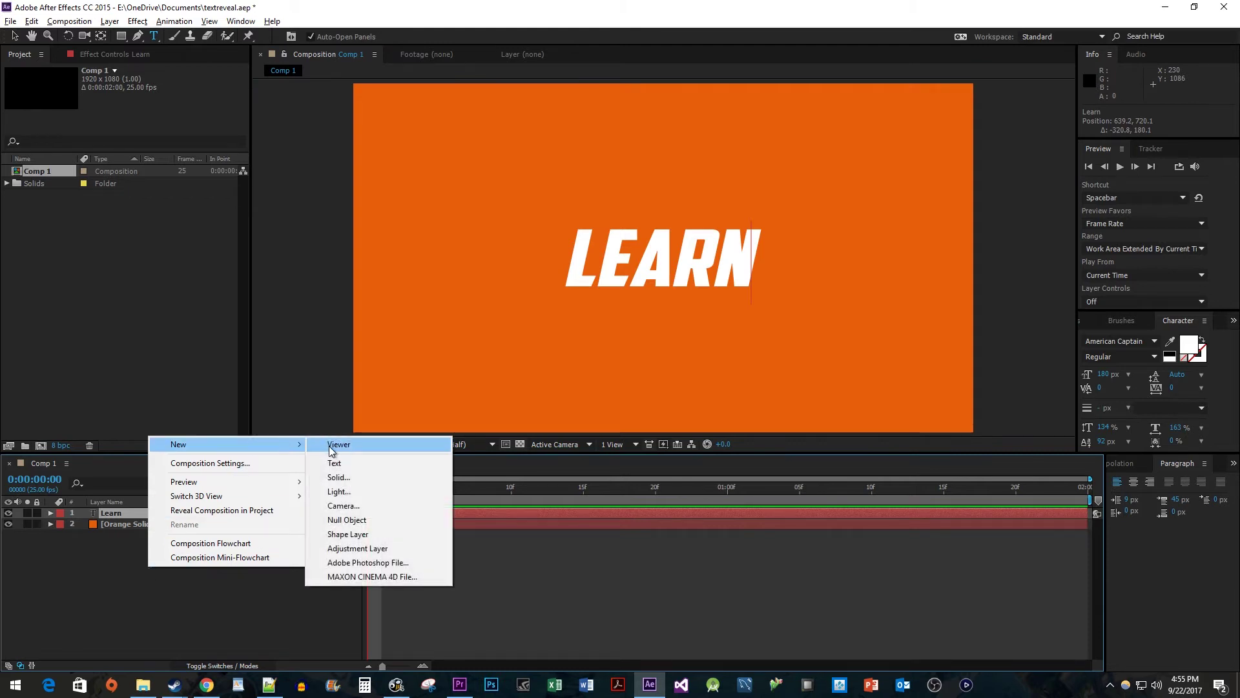
click(381, 535)
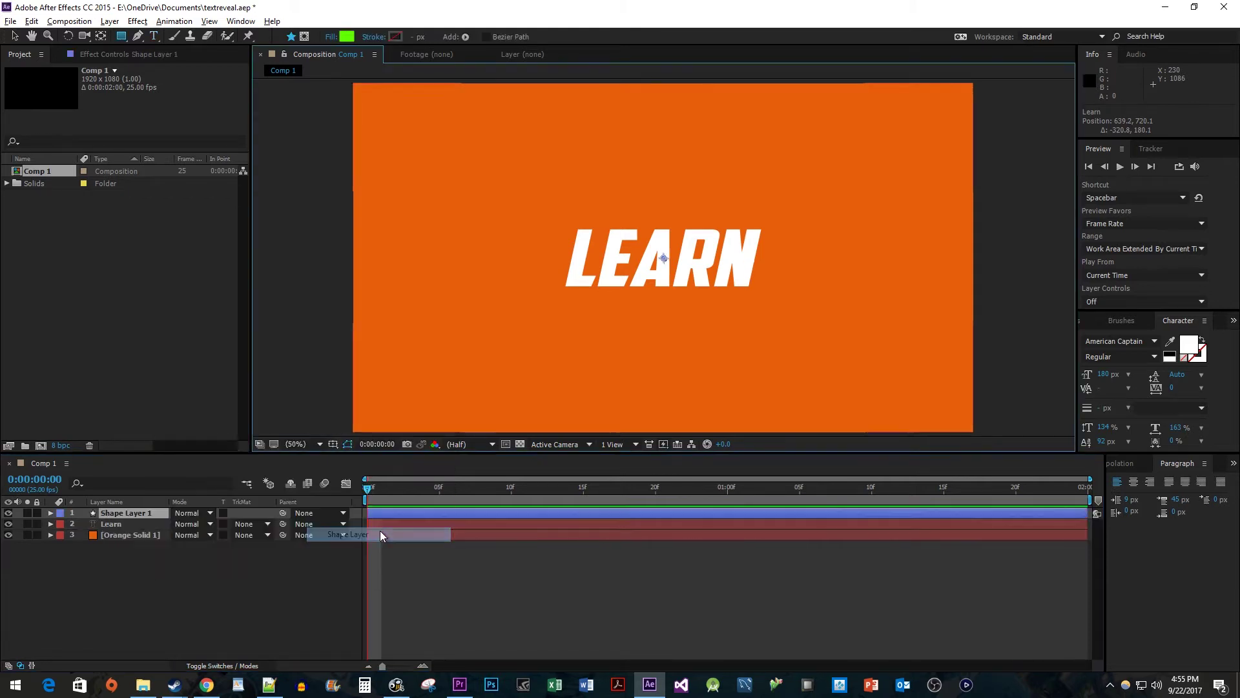
right_click(143, 513)
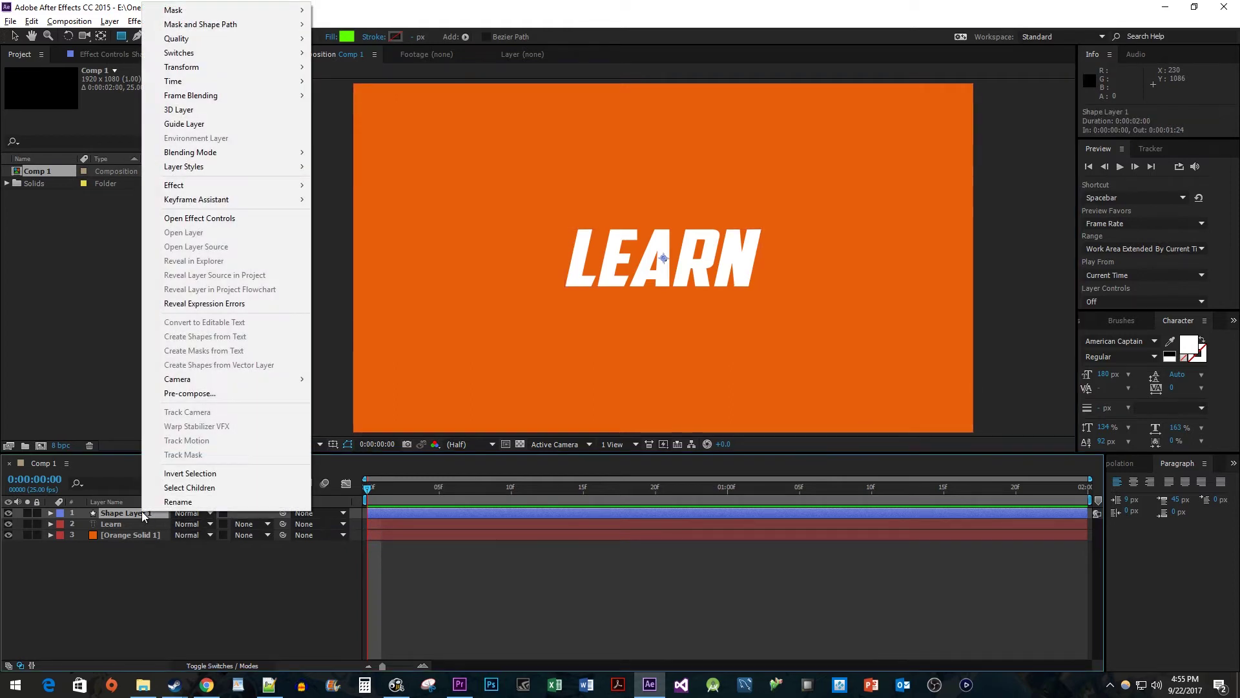
click(173, 501)
text(Line)
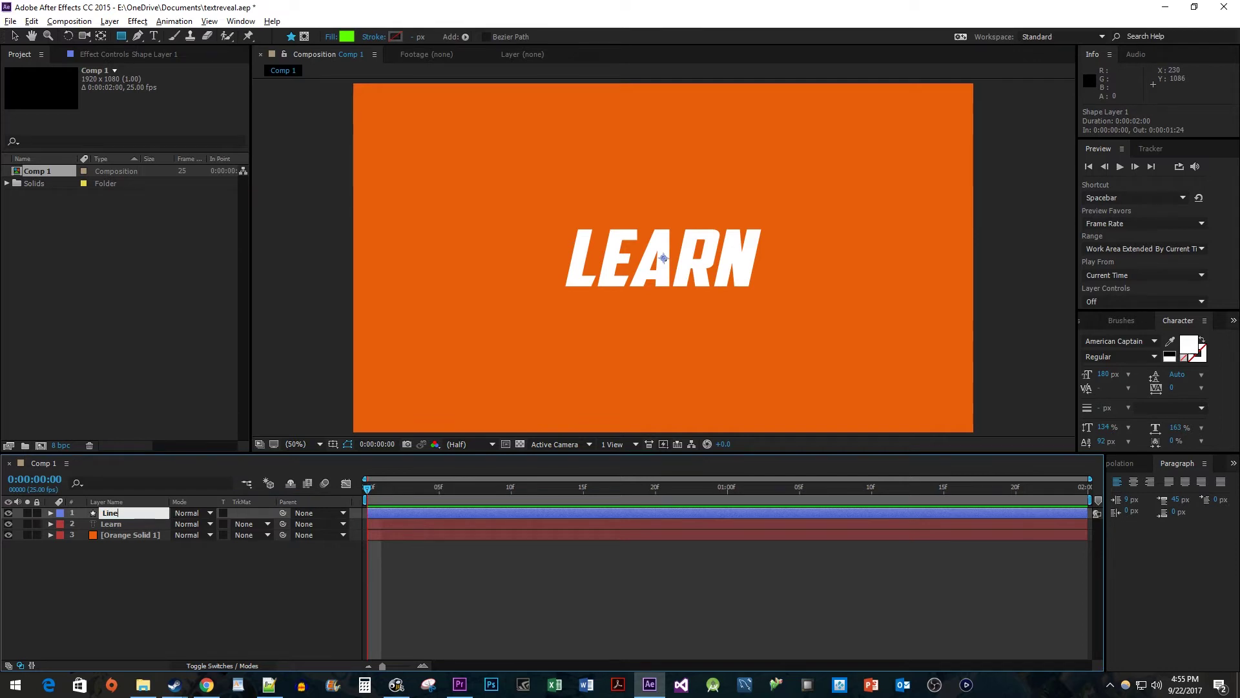
key(Return)
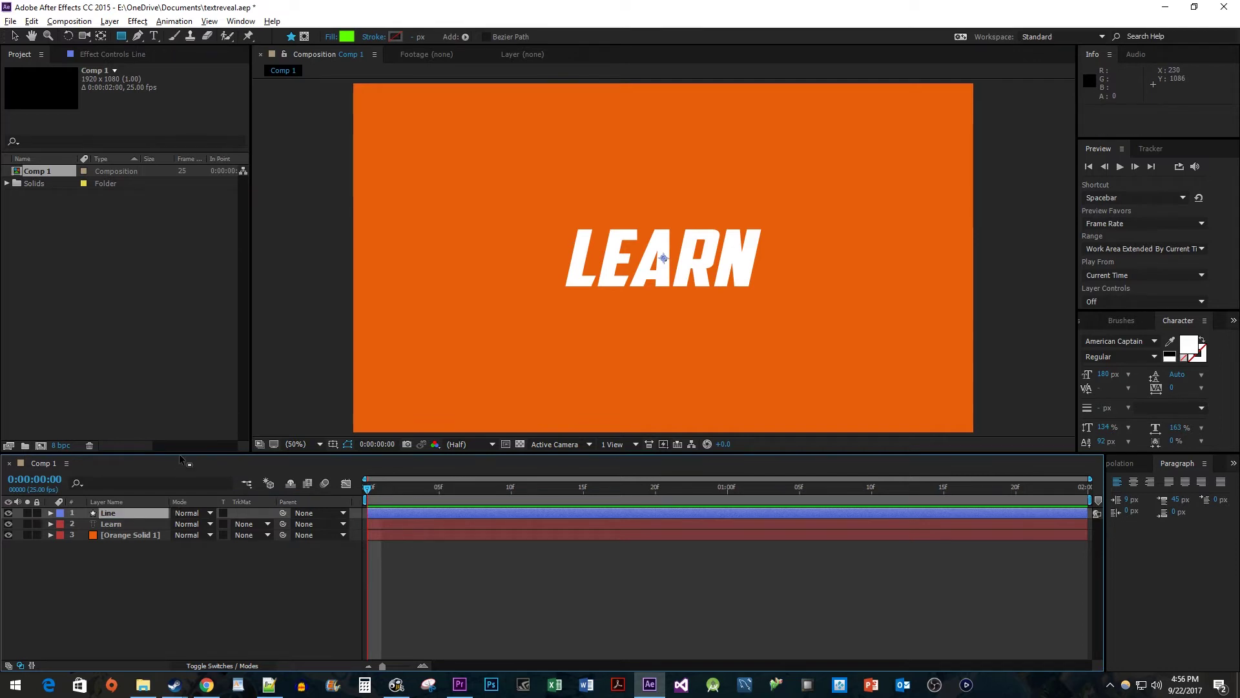
With the Pen tool, place two points above LEARN to form a horizontal path
click(138, 37)
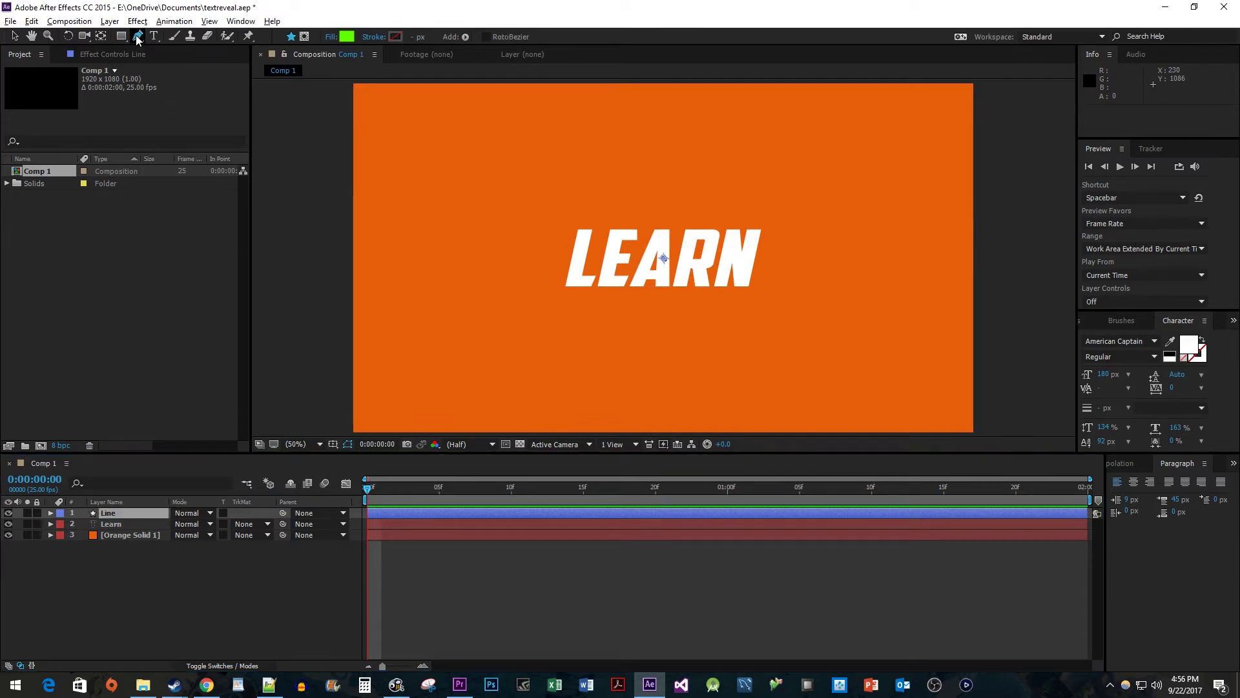
click(551, 218)
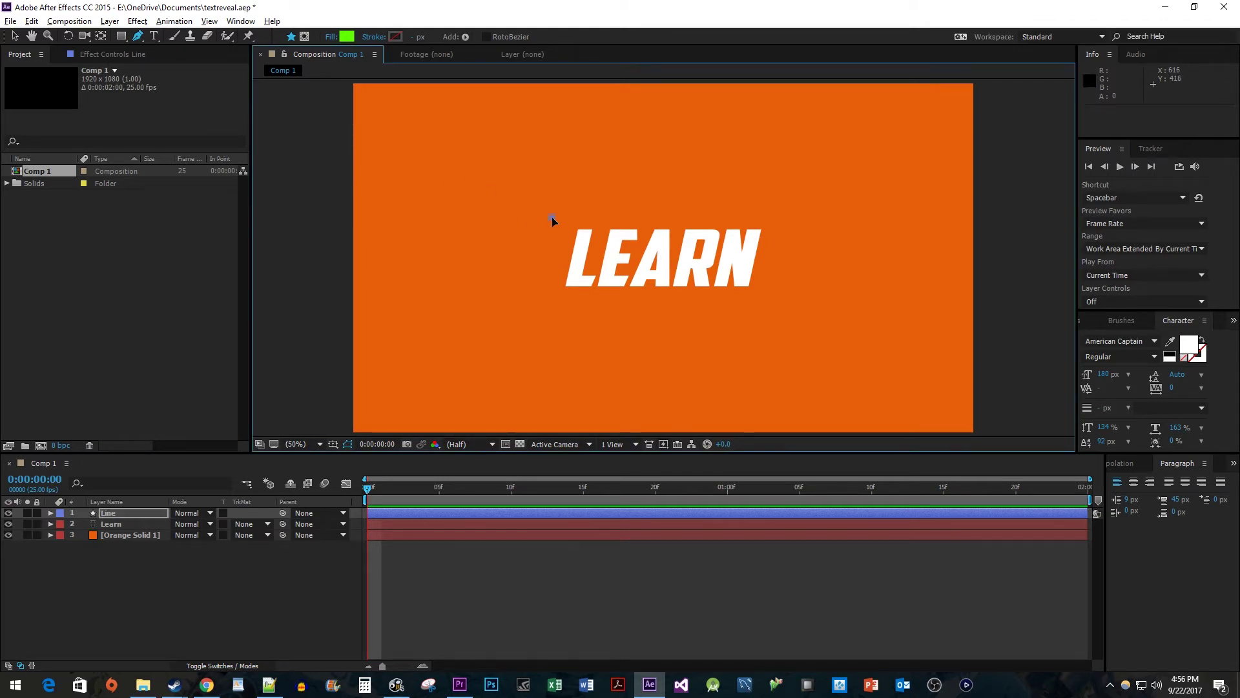
click(779, 219)
Set the Line path's fill to None
click(329, 38)
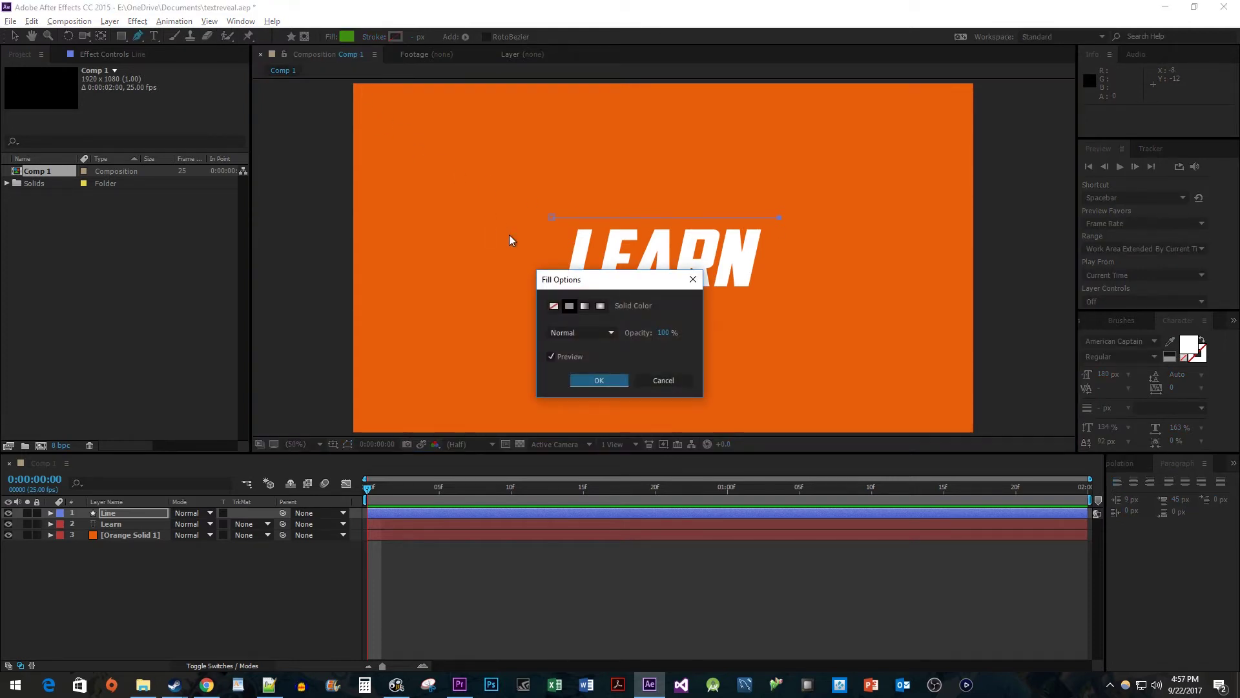
click(553, 309)
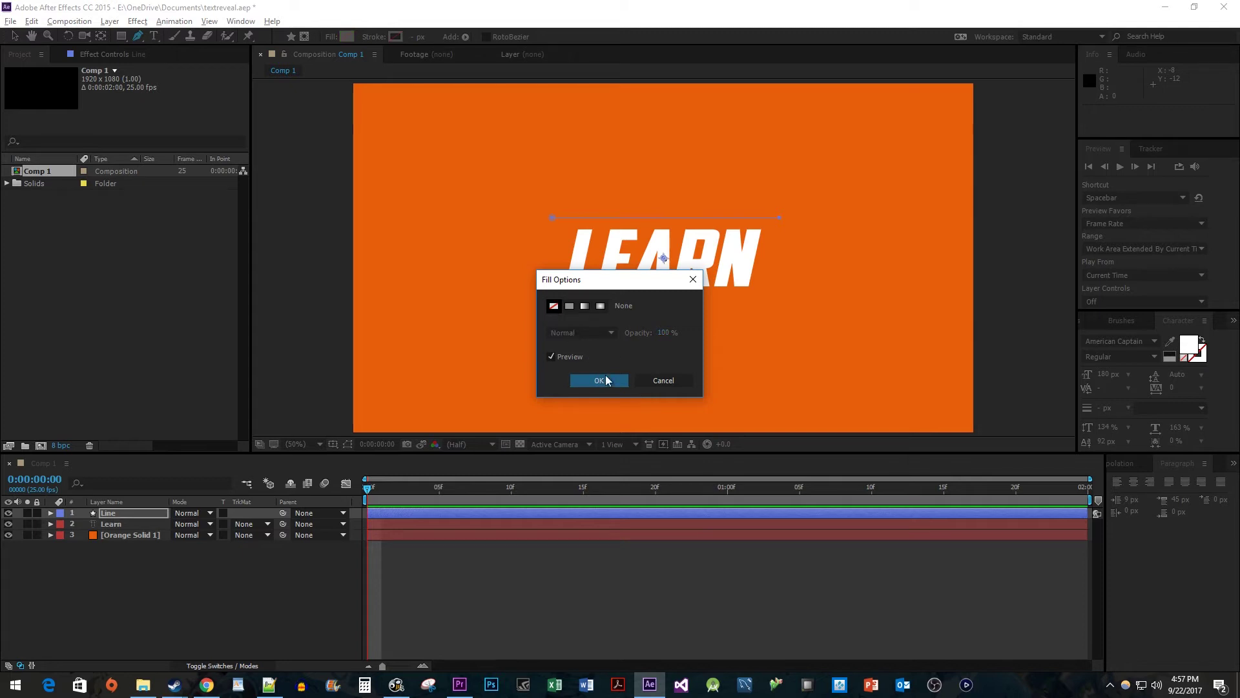
click(610, 381)
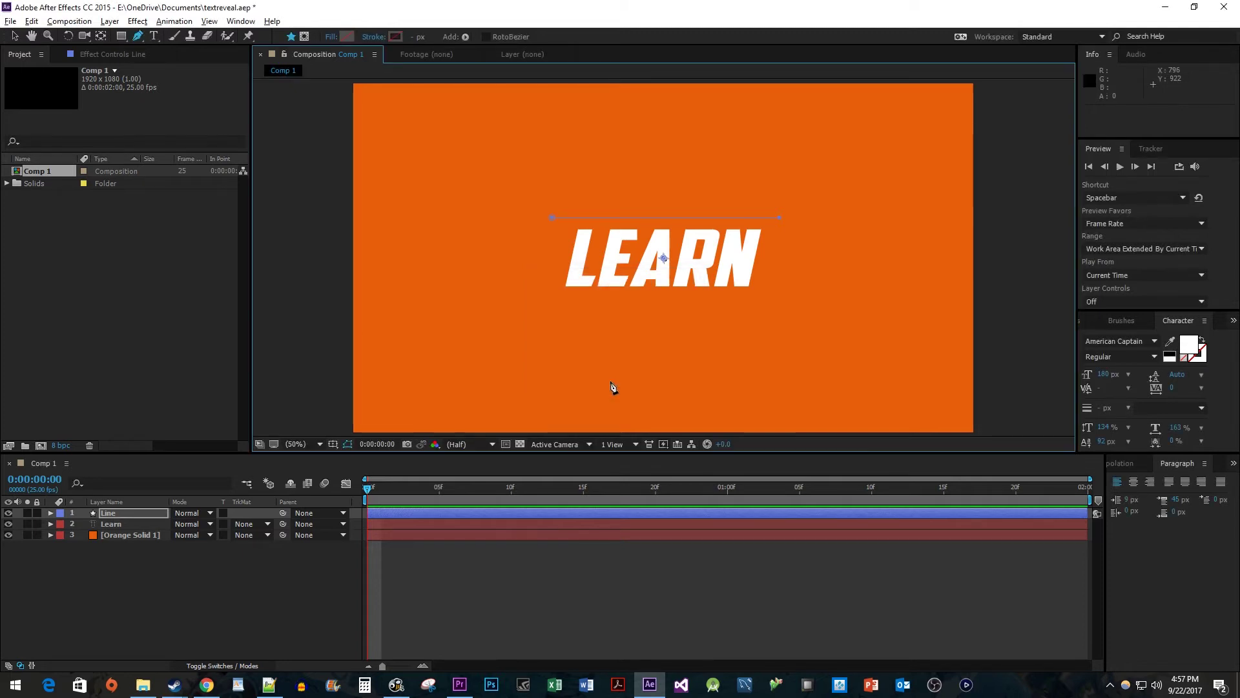
Give the Line path a solid white colour stroke
click(369, 38)
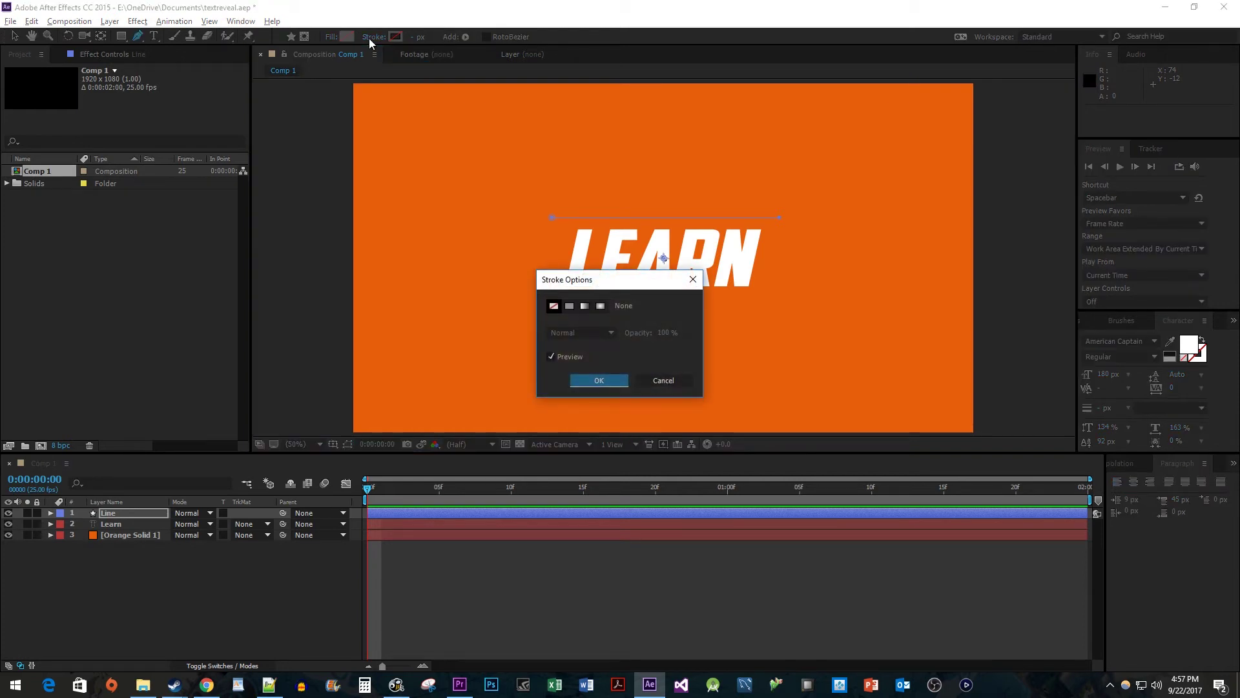
click(568, 306)
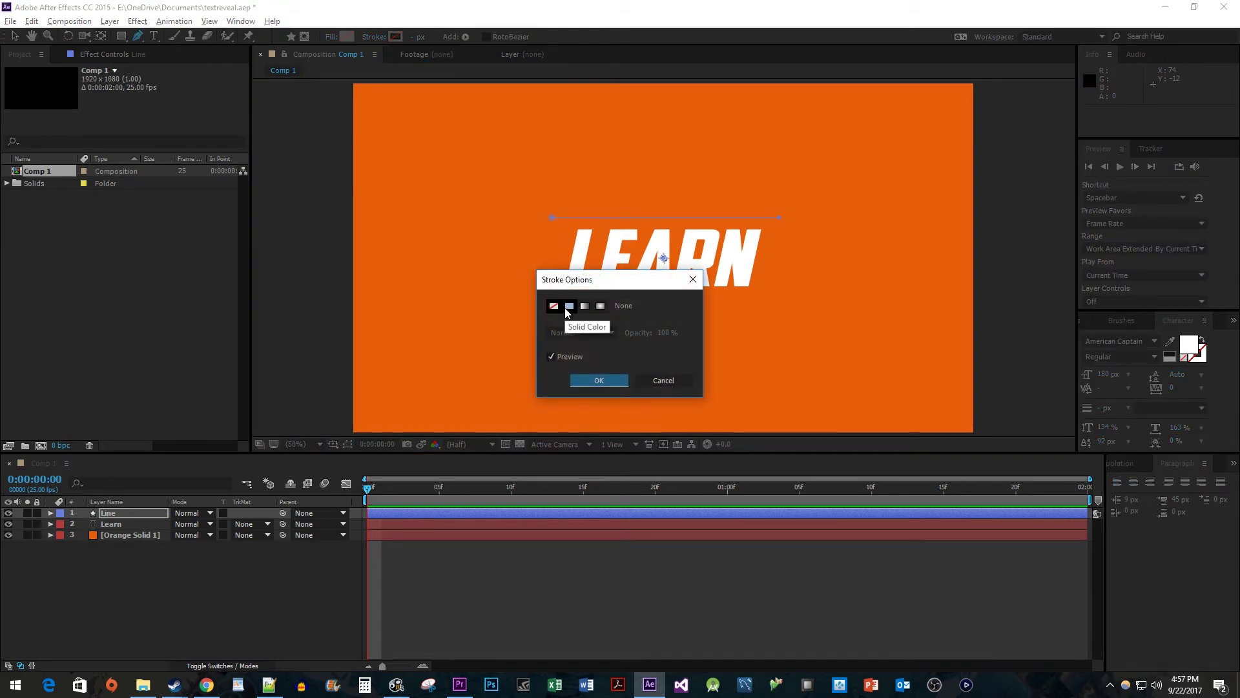
click(609, 381)
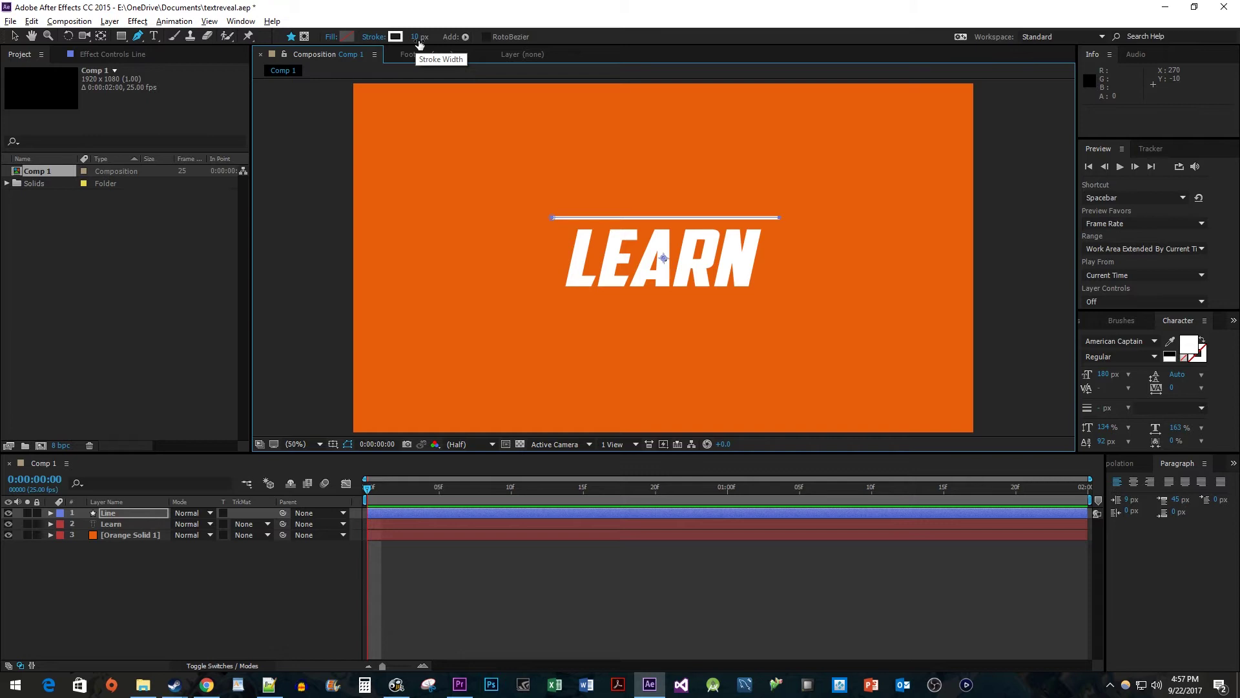
Add another shape layer via New > Shape Layer and rename it 'Rectangle'
right_click(140, 571)
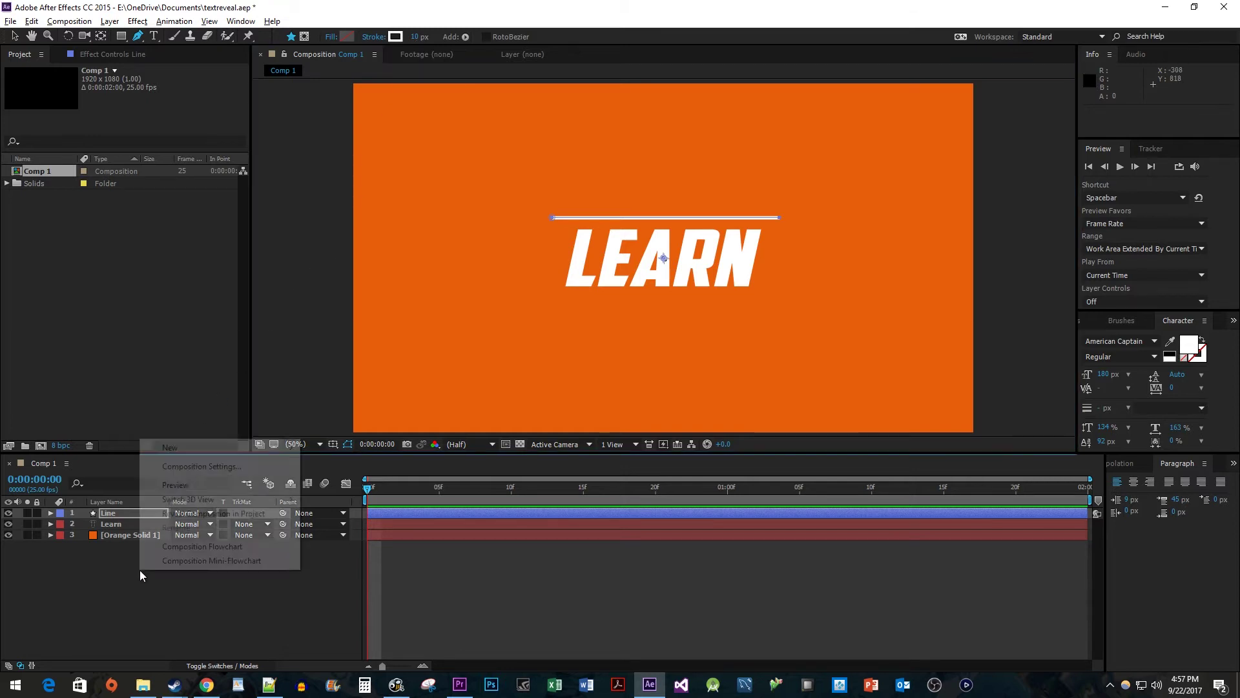
mouse_move(231, 449)
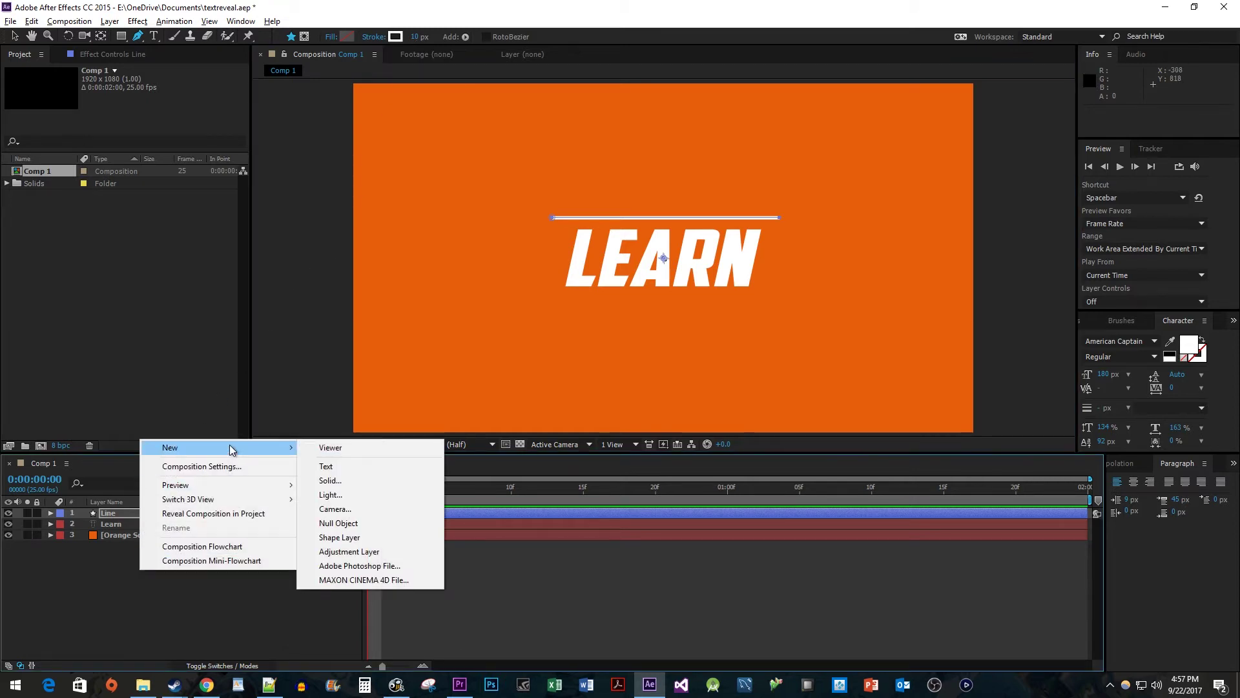
click(340, 538)
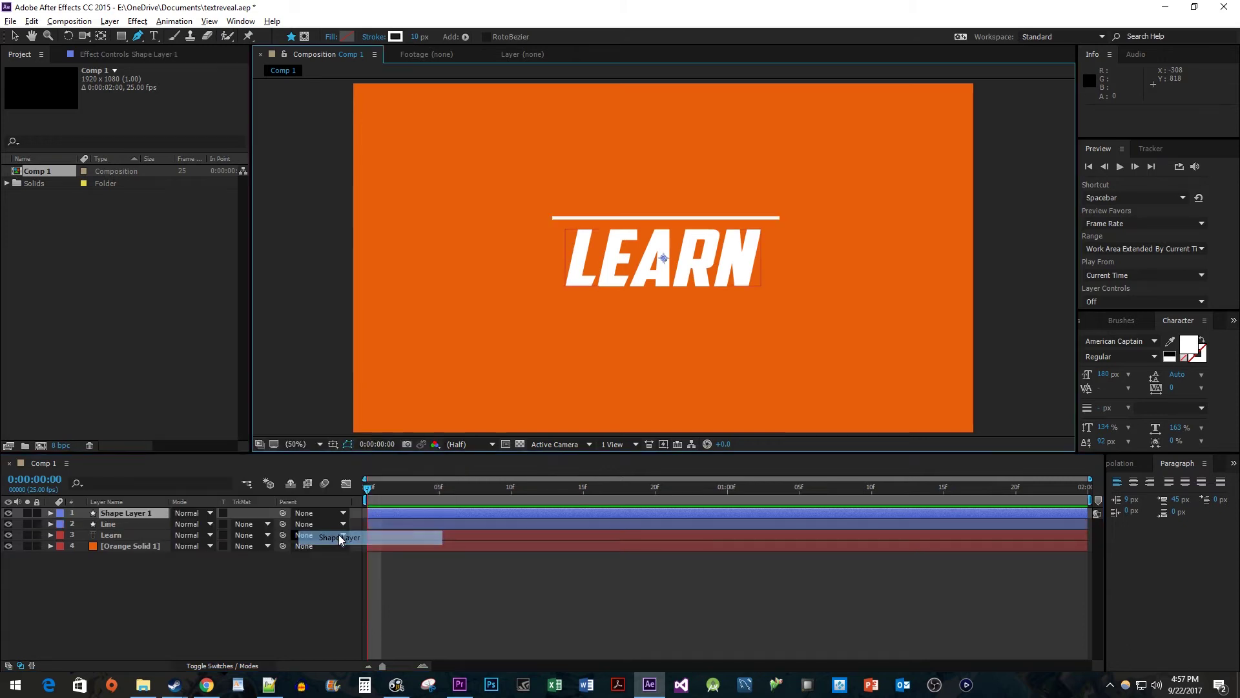
right_click(150, 511)
click(170, 503)
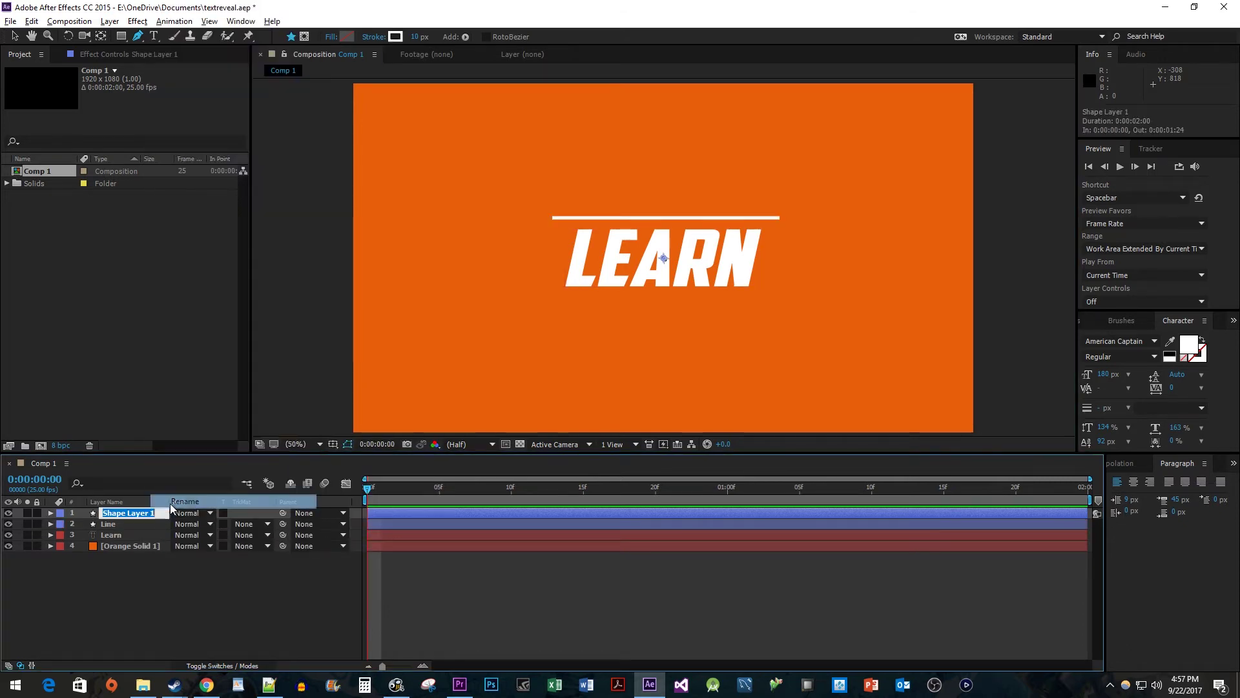
text(Rectang)
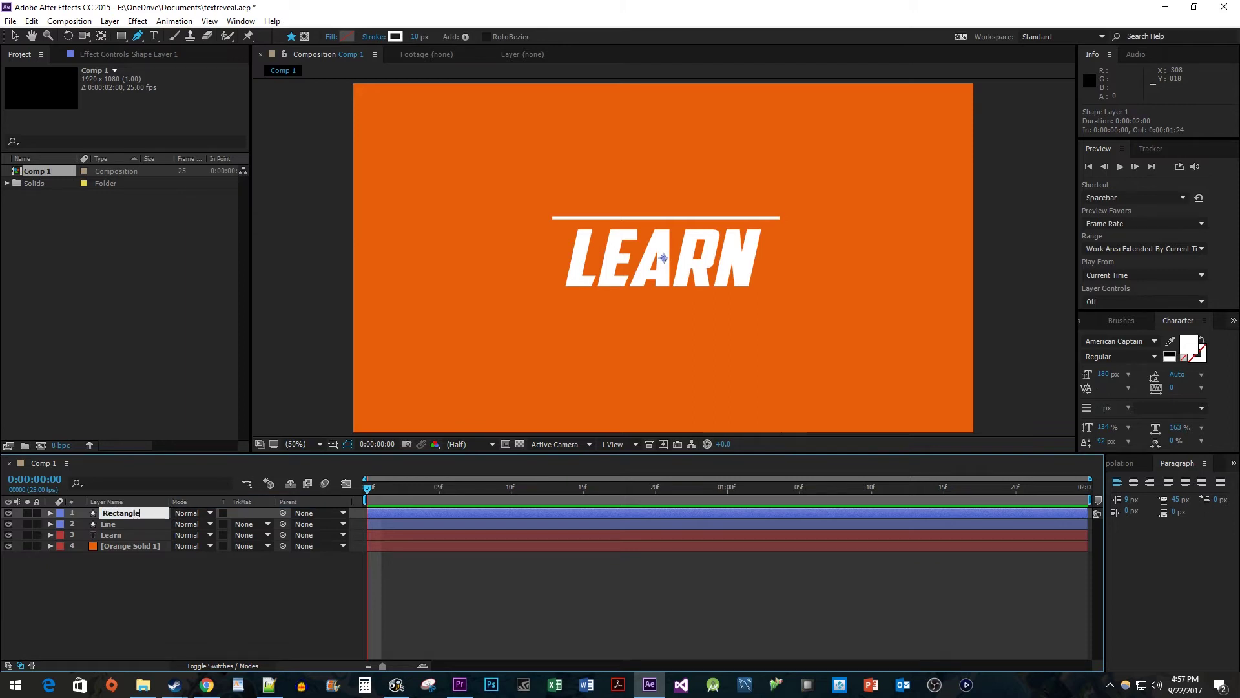
text(le)
key(Return)
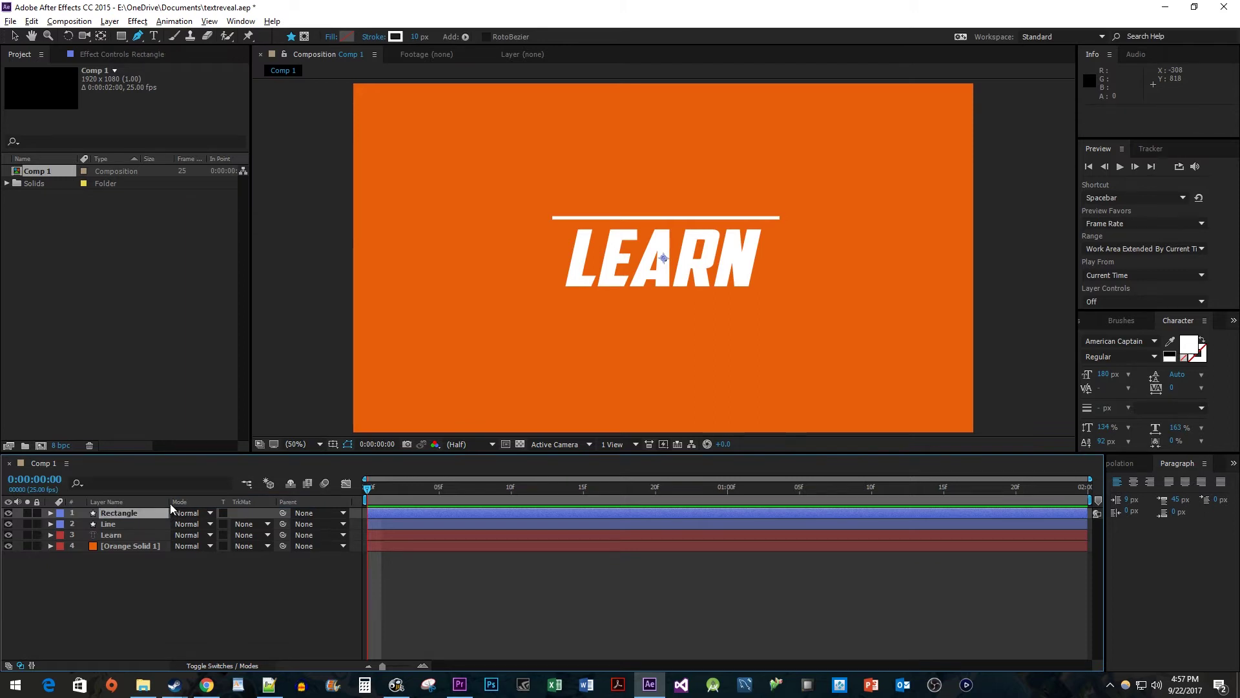
Draw a rectangle above the white line with the Rectangle tool and set its stroke to None
click(123, 37)
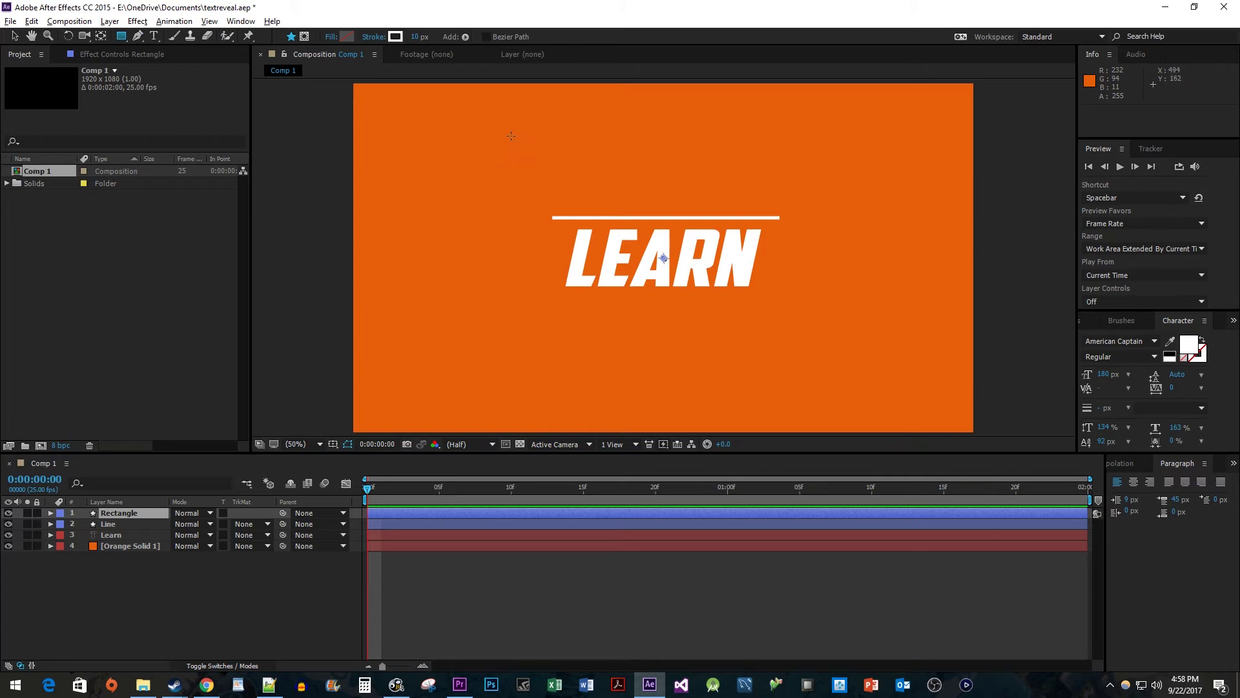
drag(512, 140, 829, 210)
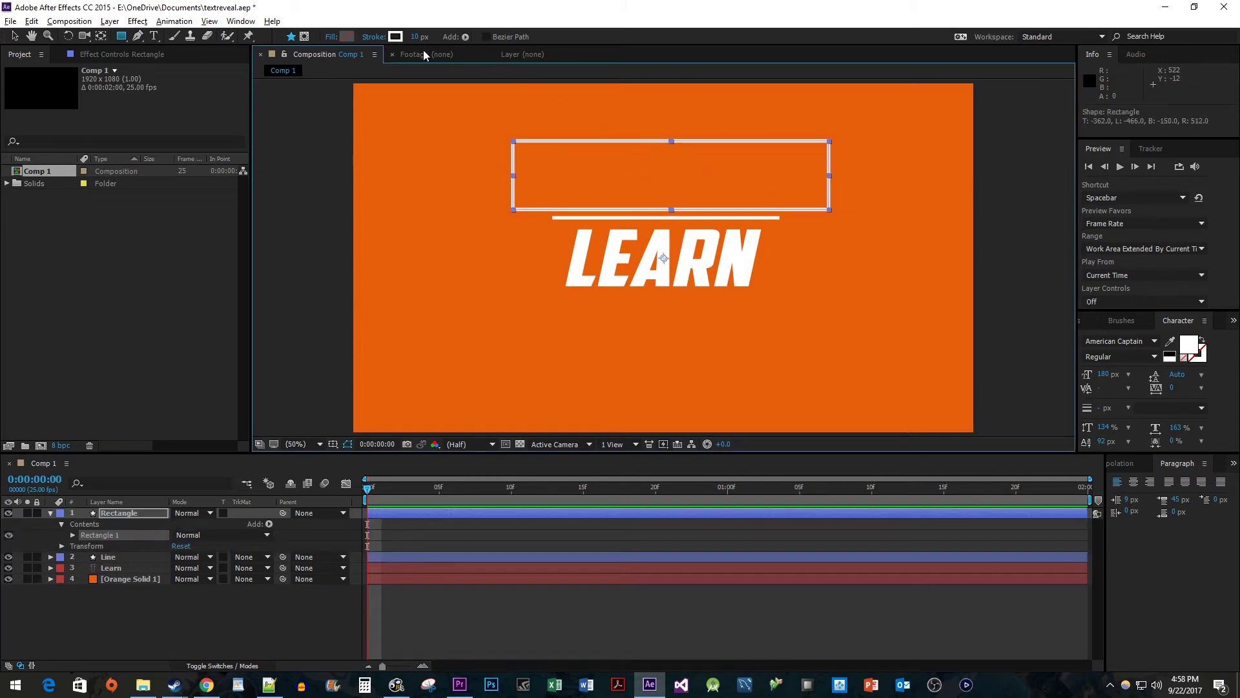
click(373, 38)
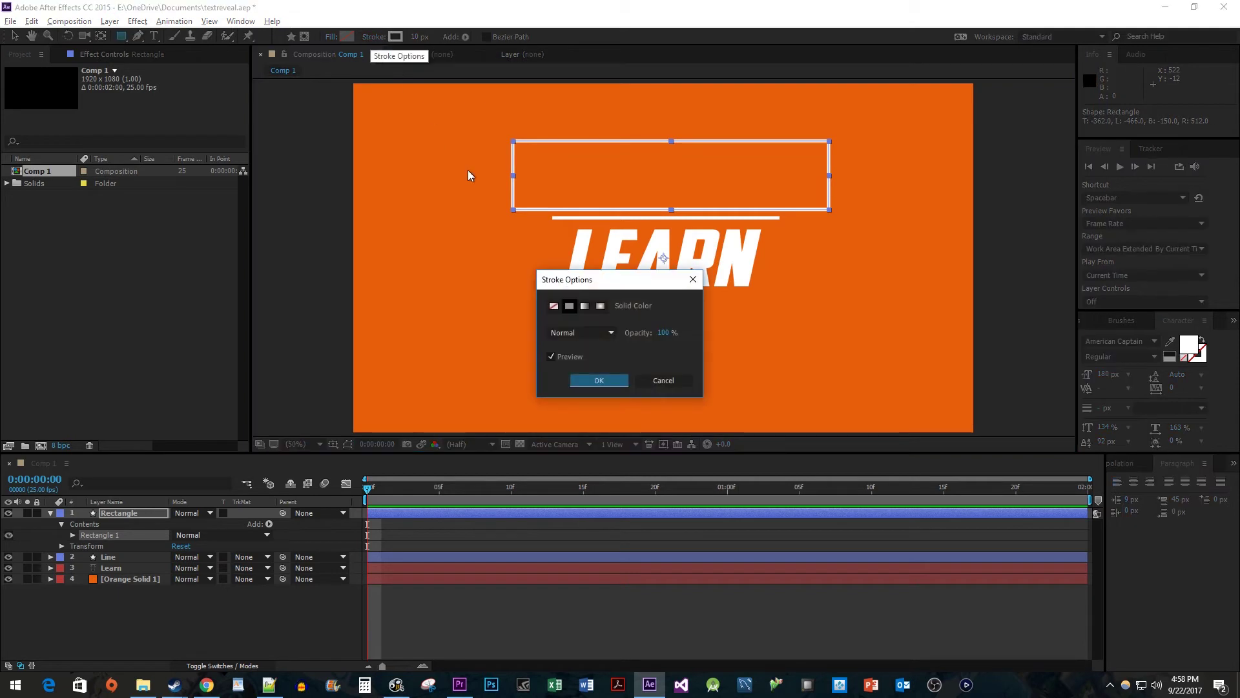
click(556, 309)
click(593, 380)
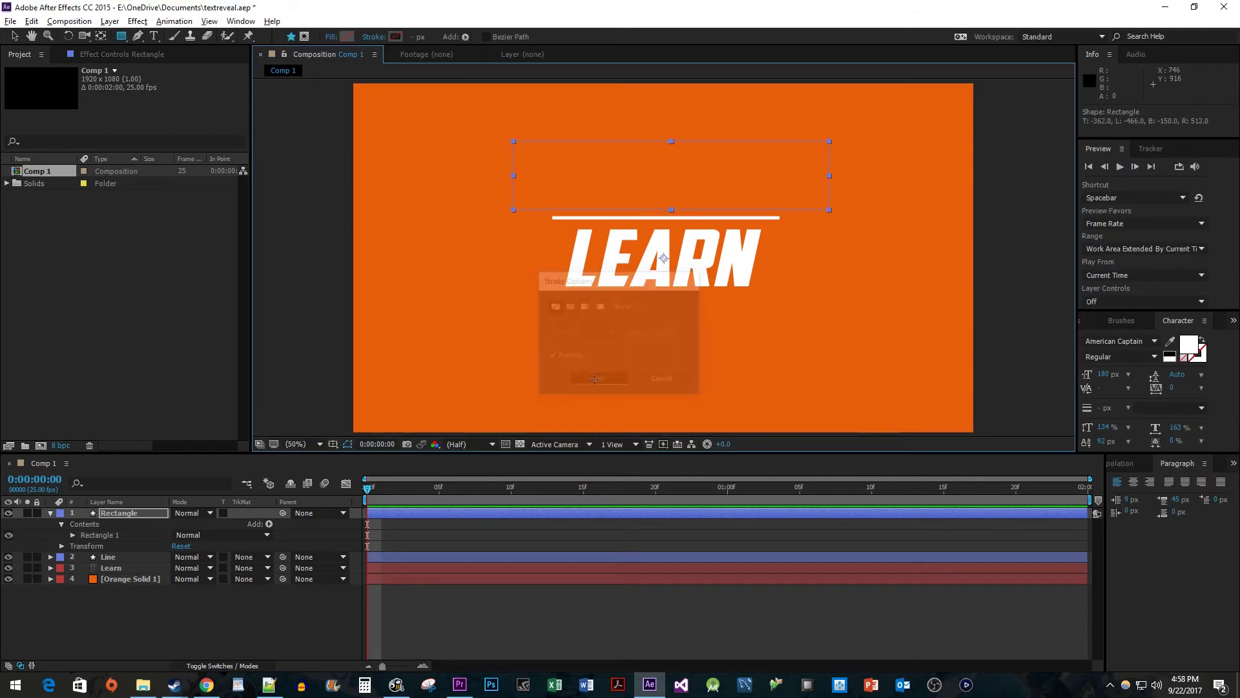
Give the rectangle a solid green fill and nudge it down two steps onto the line
click(330, 38)
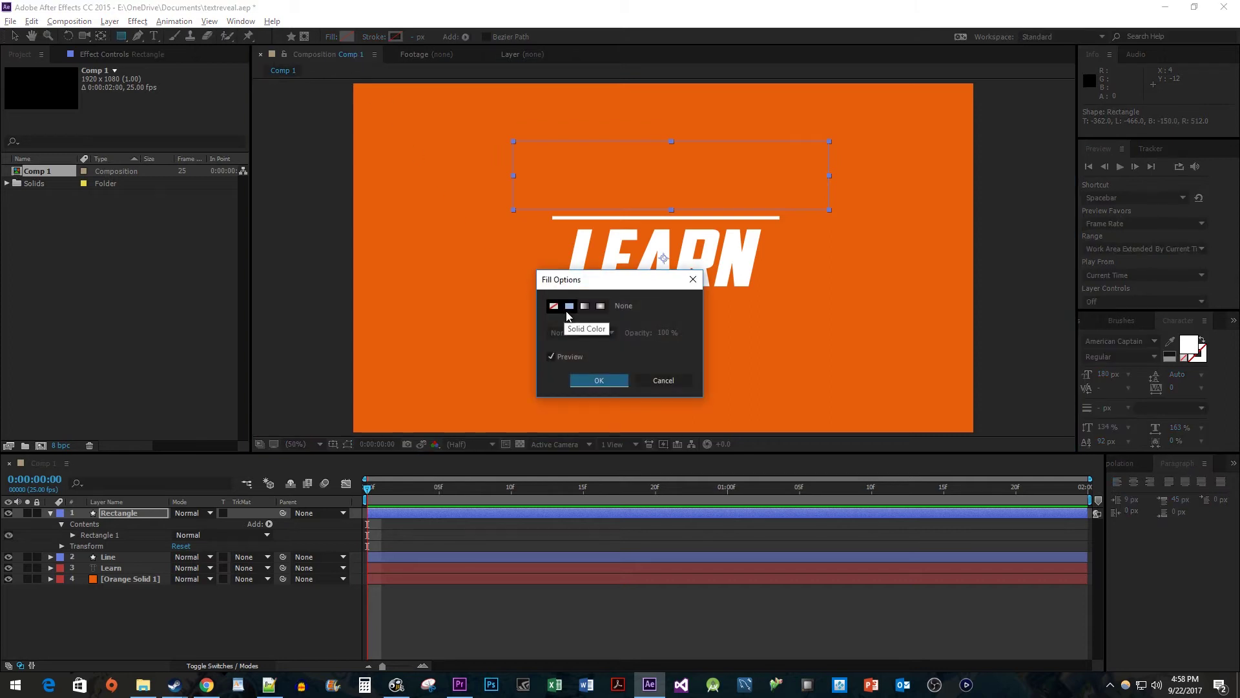
click(568, 309)
click(598, 381)
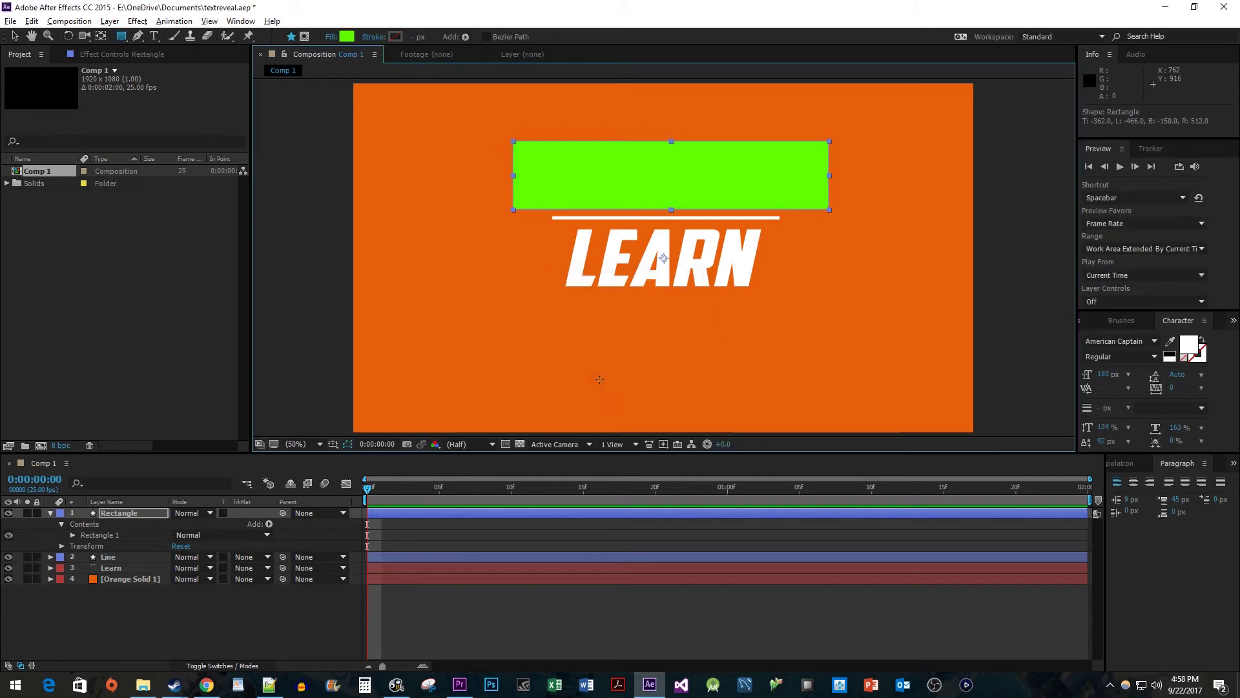
key(Down)
key(Down)
key(Down)
key(Down)
key(Down)
key(Down)
key(Down)
key(Down)
key(Down)
key(Down)
key(Down)
key(Down)
key(Down)
key(Down)
key(Down)
key(Down)
key(Down)
key(Down)
key(Down)
key(Down)
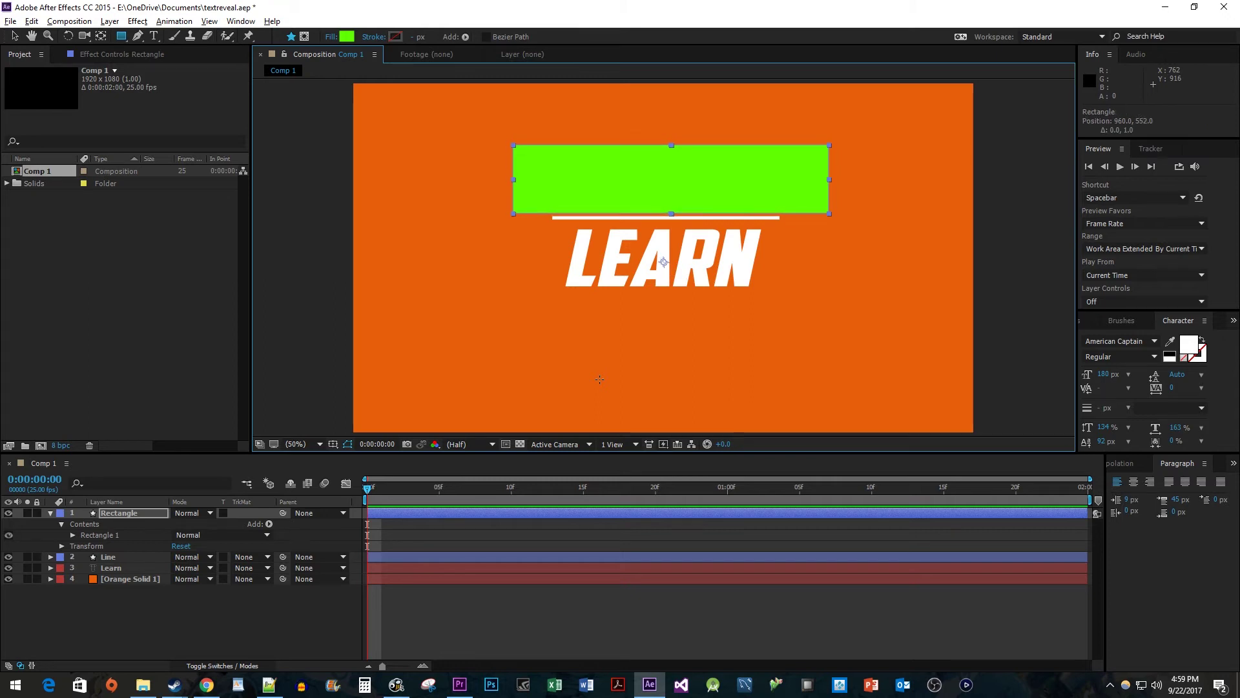
key(Down)
key(Down)
key(Down)
key(Down)
key(Down)
key(Down)
key(Down)
key(Down)
key(Down)
key(Down)
key(Down)
key(Down)
key(Down)
key(Down)
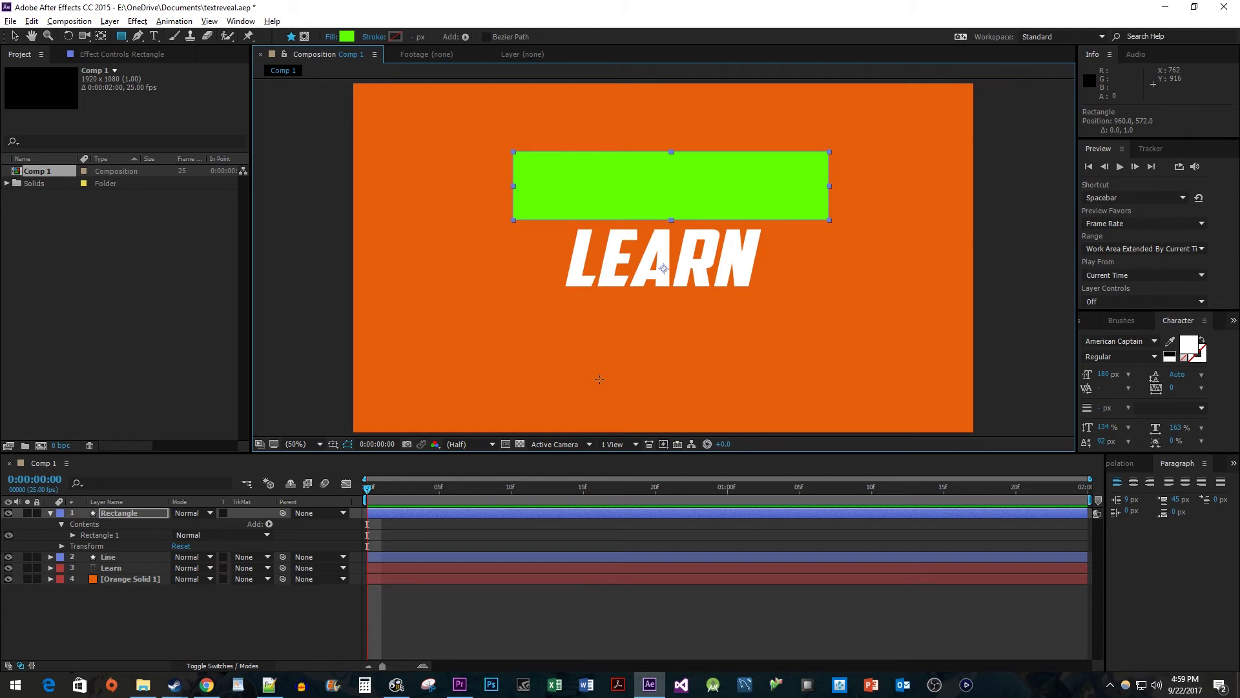
Move the Rectangle layer below Line and show the Mode and TrkMat columns
drag(131, 515, 132, 568)
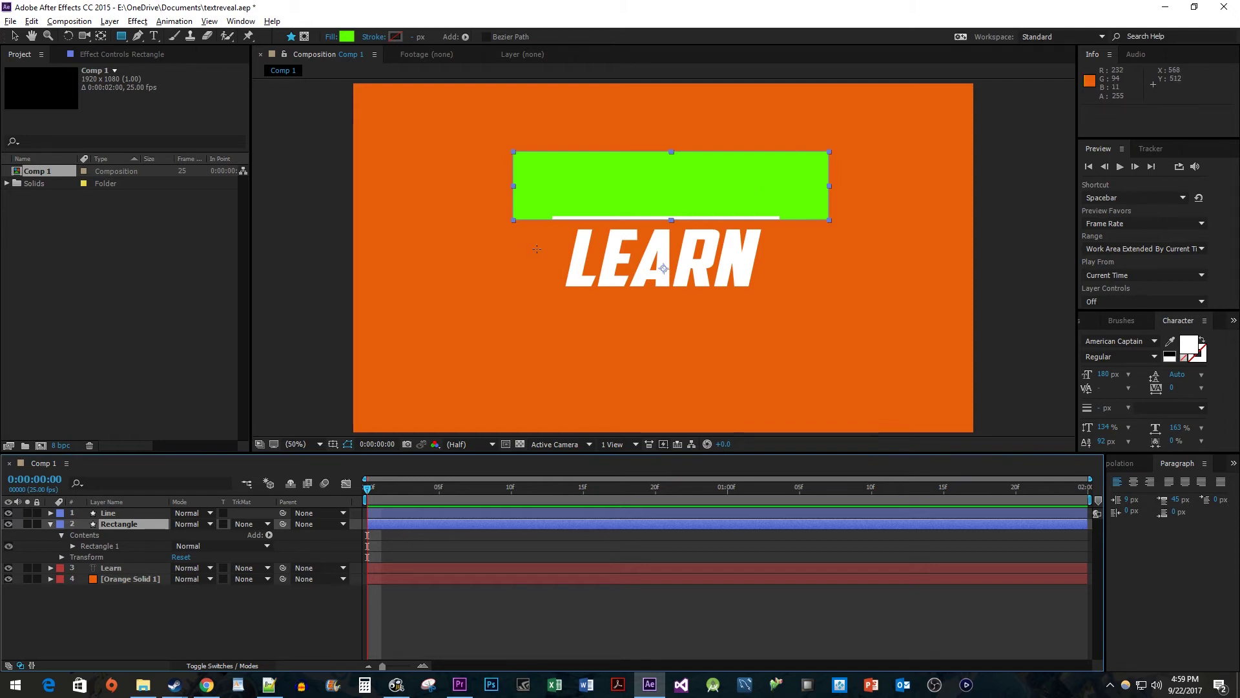
click(218, 668)
click(218, 669)
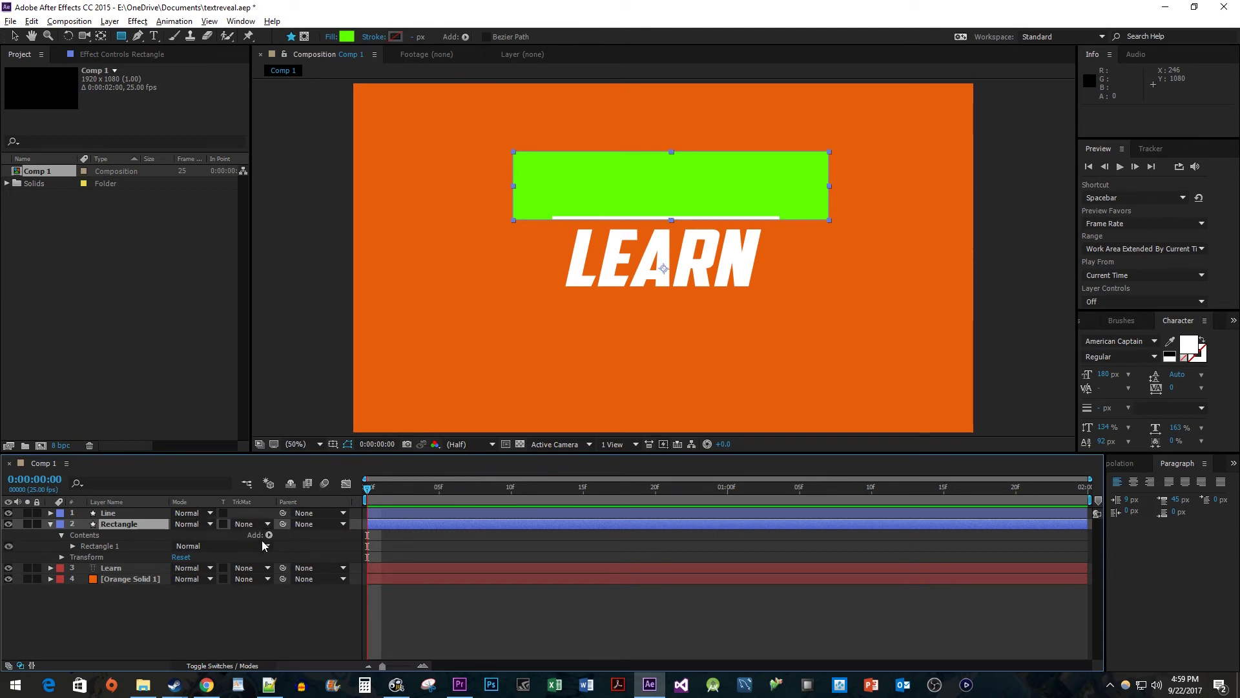
Set Learn's track matte to Alpha Matte 'Rectangle' and parent Rectangle to 1. Line
click(261, 567)
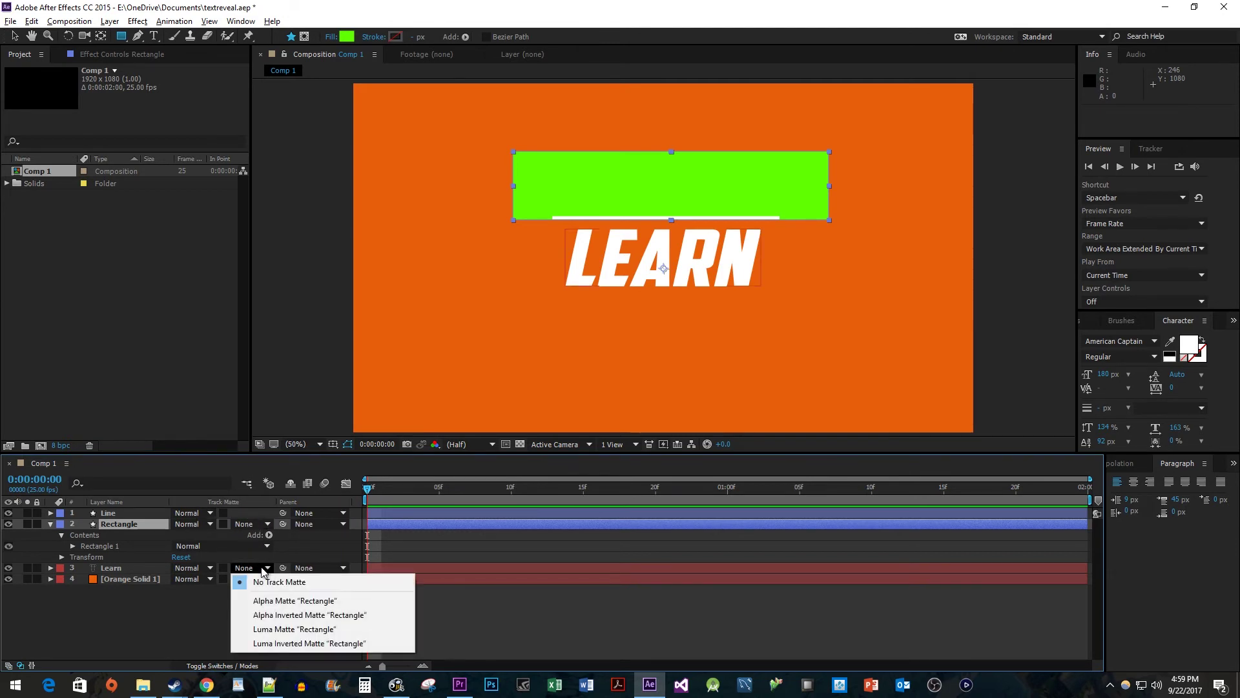
click(286, 602)
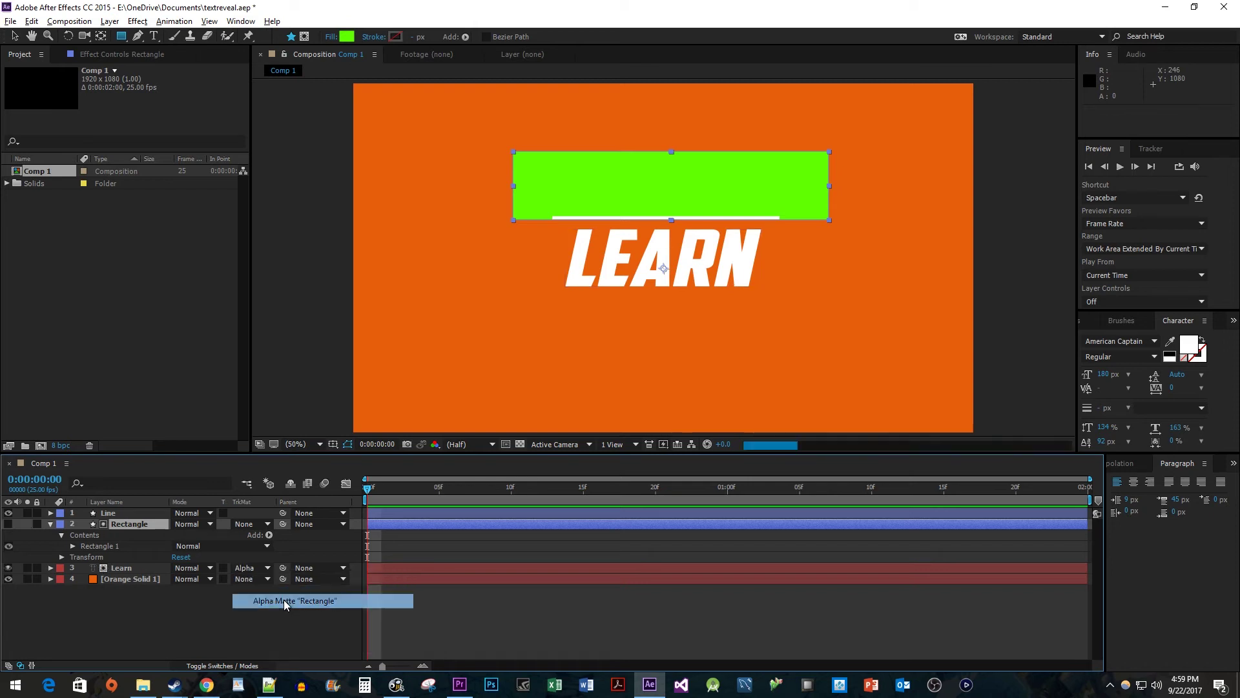
click(327, 525)
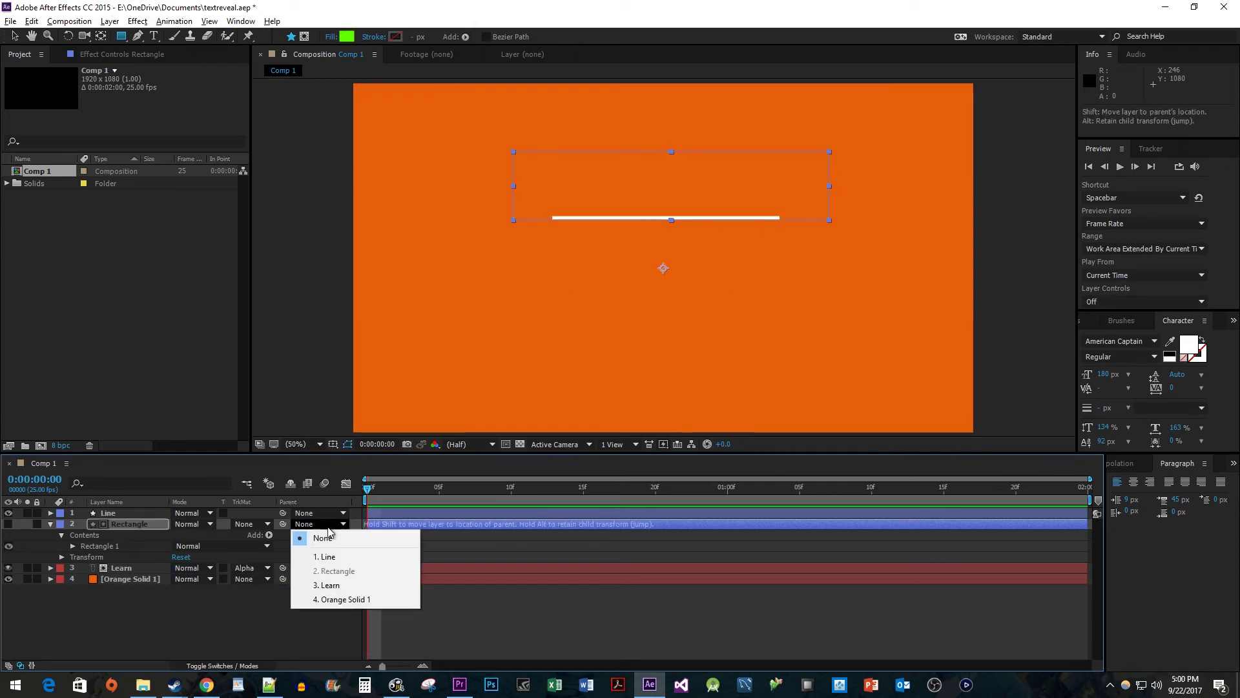
click(348, 561)
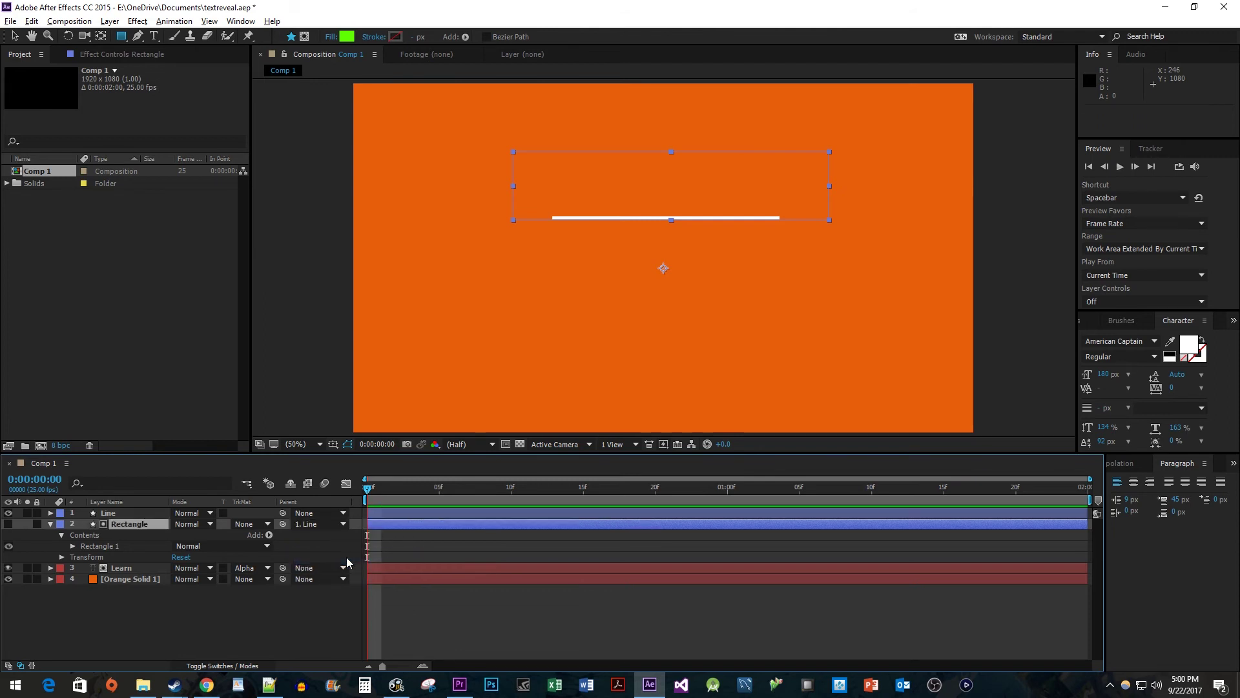
Set a Position keyframe on the Line layer at frame 0, at Y 540
click(51, 513)
click(63, 535)
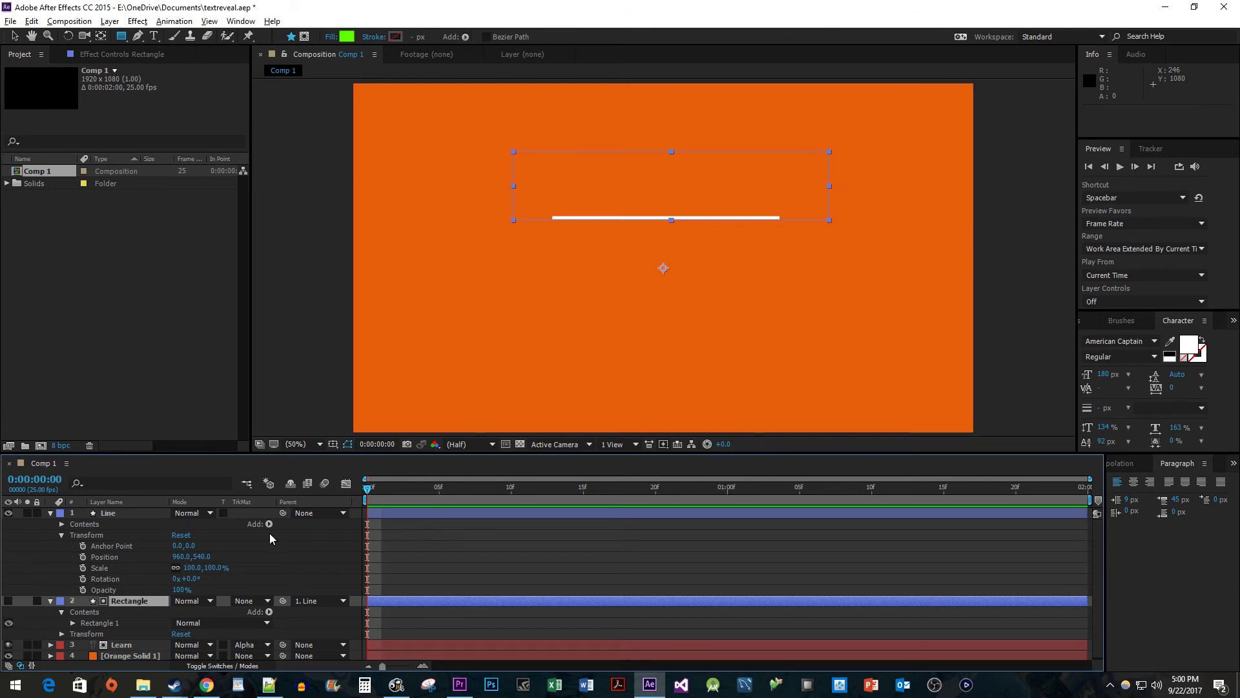
click(83, 556)
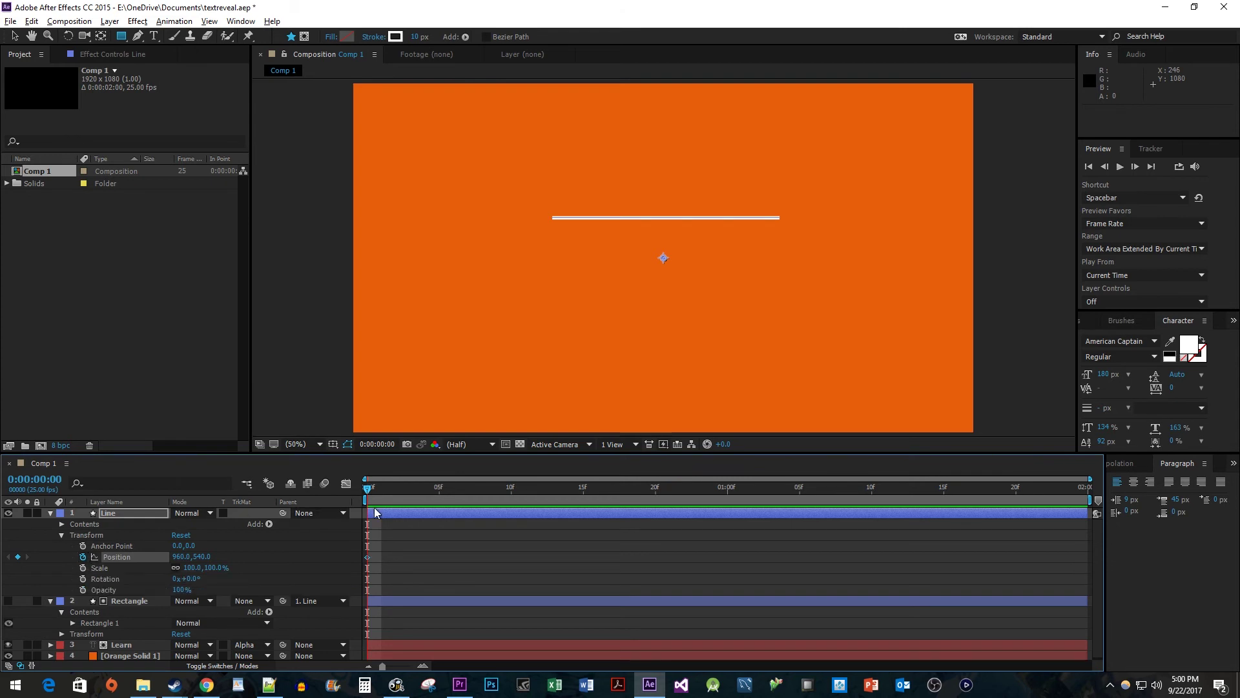
At frame 12, lower Line's Position Y to 770, then preview the reveal from the start
drag(416, 495, 545, 496)
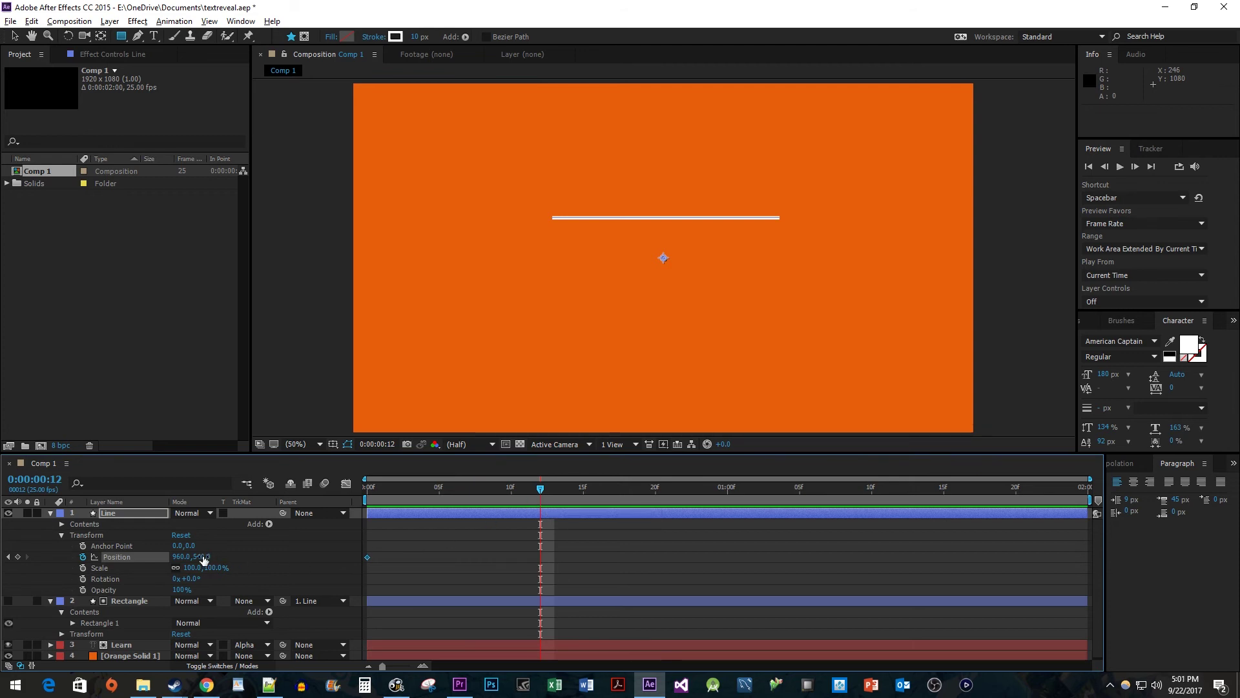
drag(204, 559, 342, 566)
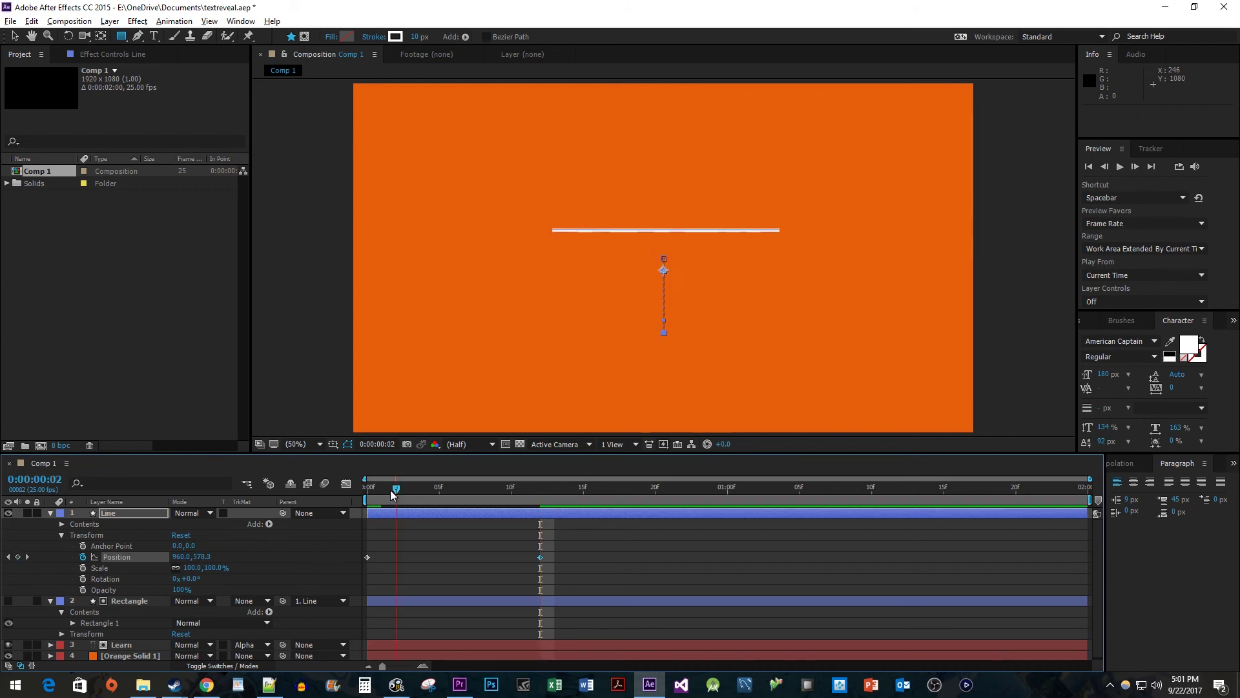
key(Home)
key(space)
key(space)
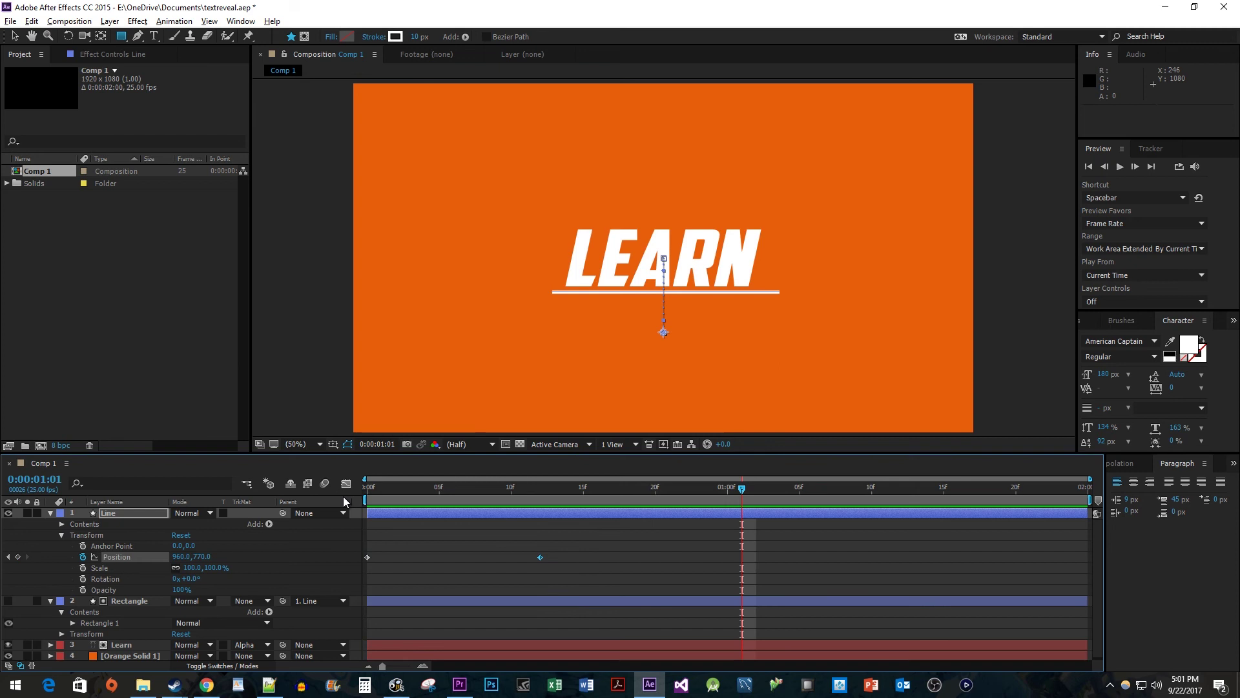
Apply Easy Ease to both of the Line layer's Position keyframes
drag(571, 572, 355, 548)
right_click(367, 557)
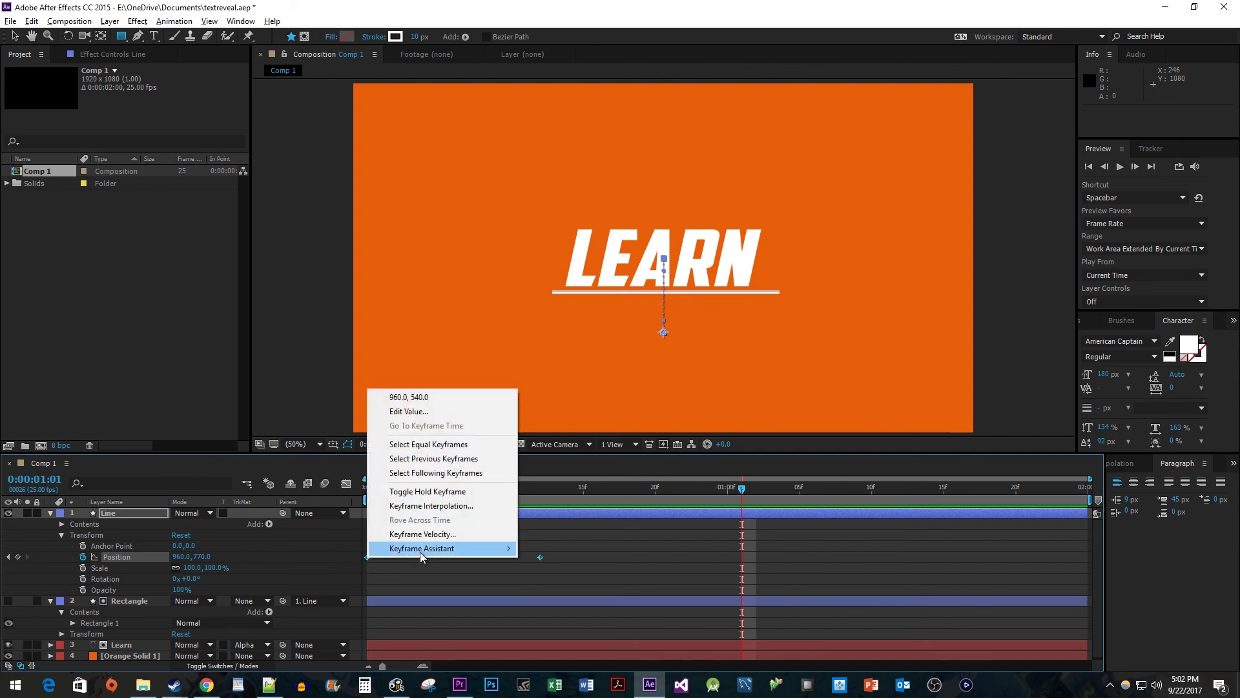
mouse_move(420, 554)
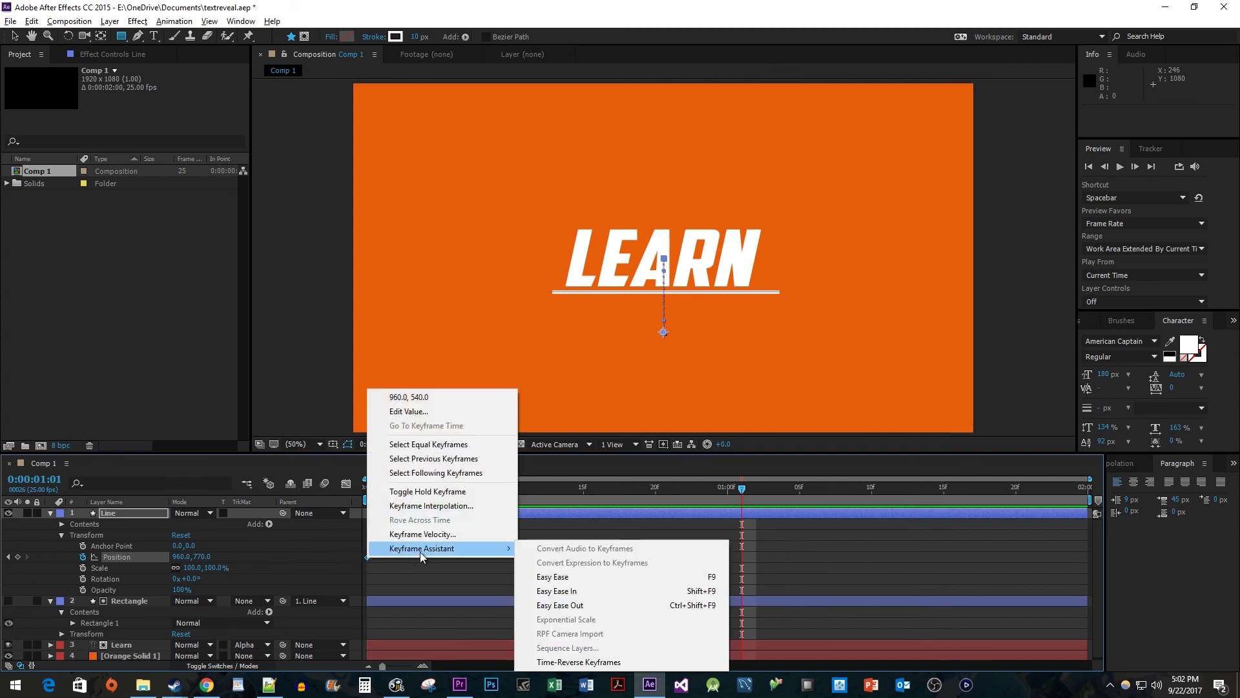
click(560, 581)
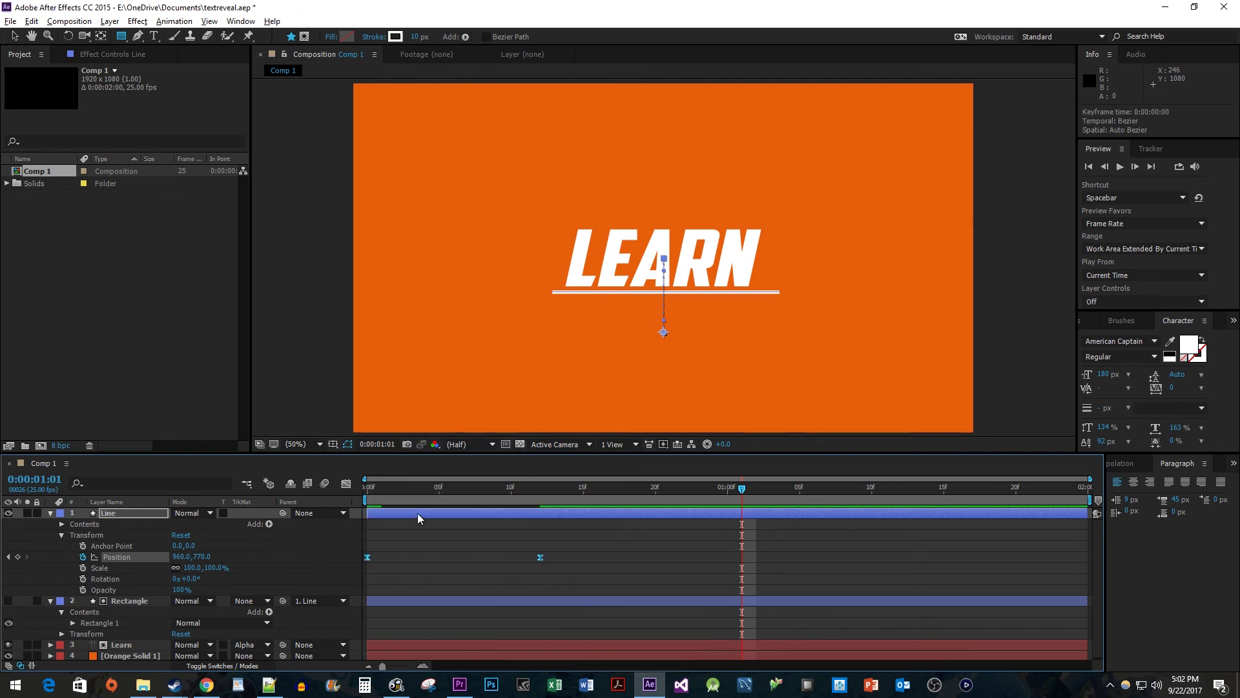
Preview the eased line slide revealing LEARN from the first frame
click(372, 496)
key(space)
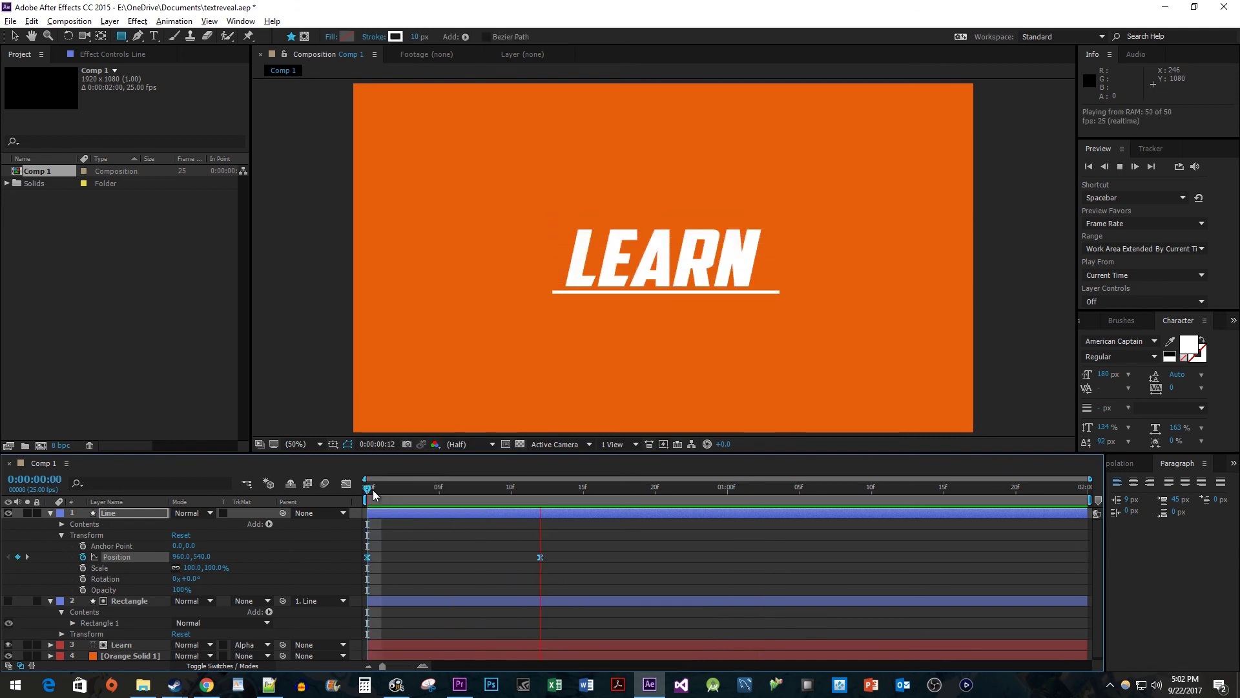
key(space)
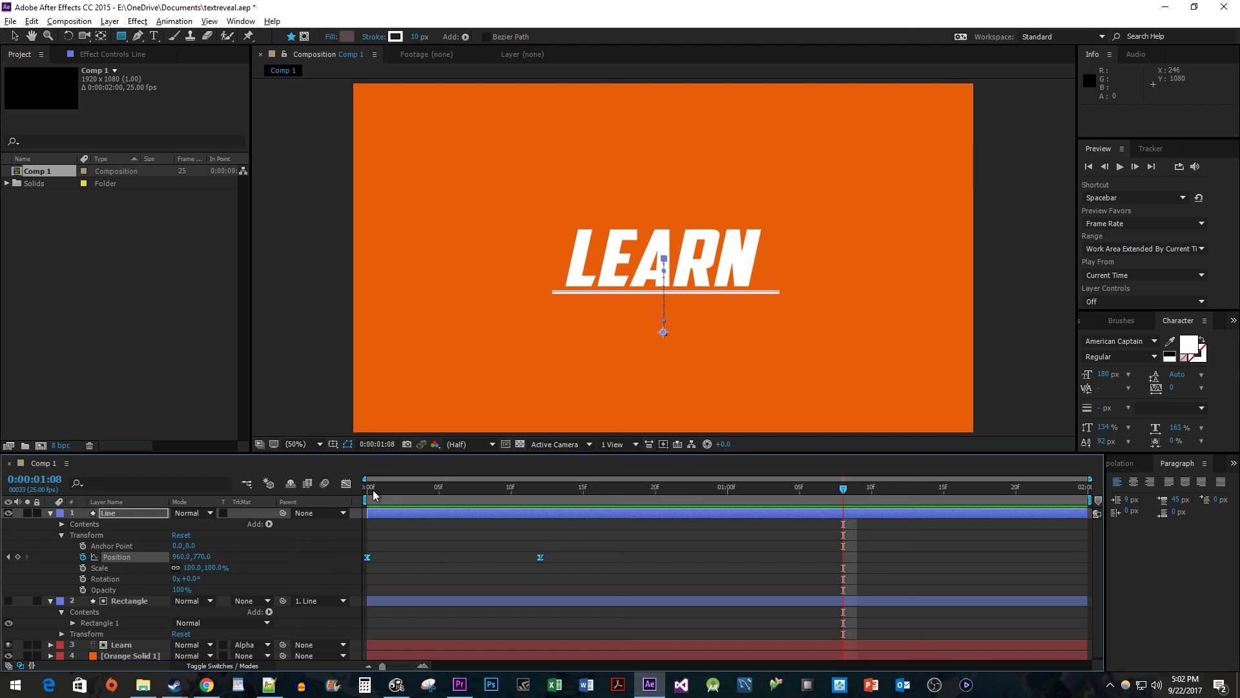